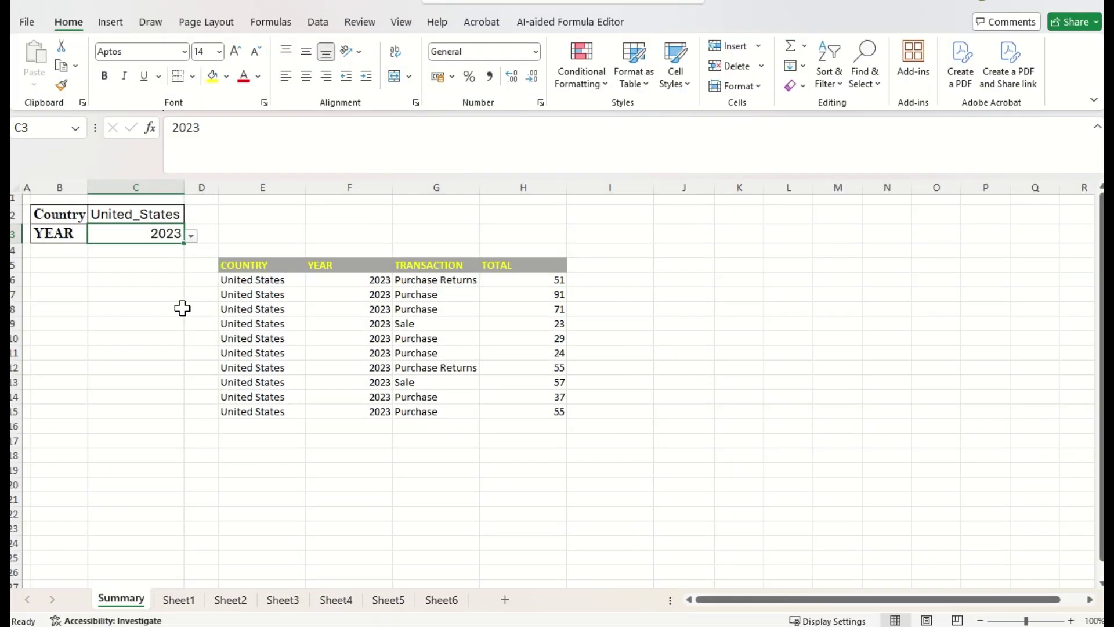
# Step: Demo the finished dropdowns by choosing Brazil as the country and 2020 as the year
pyautogui.click(160, 215)
pyautogui.click(191, 217)
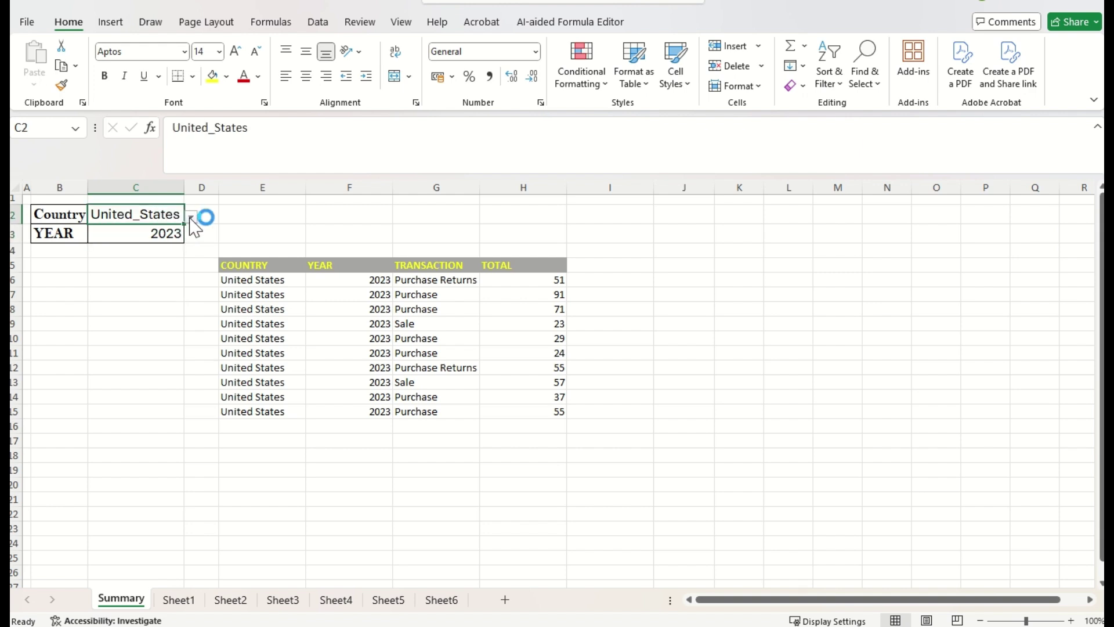
pyautogui.click(150, 241)
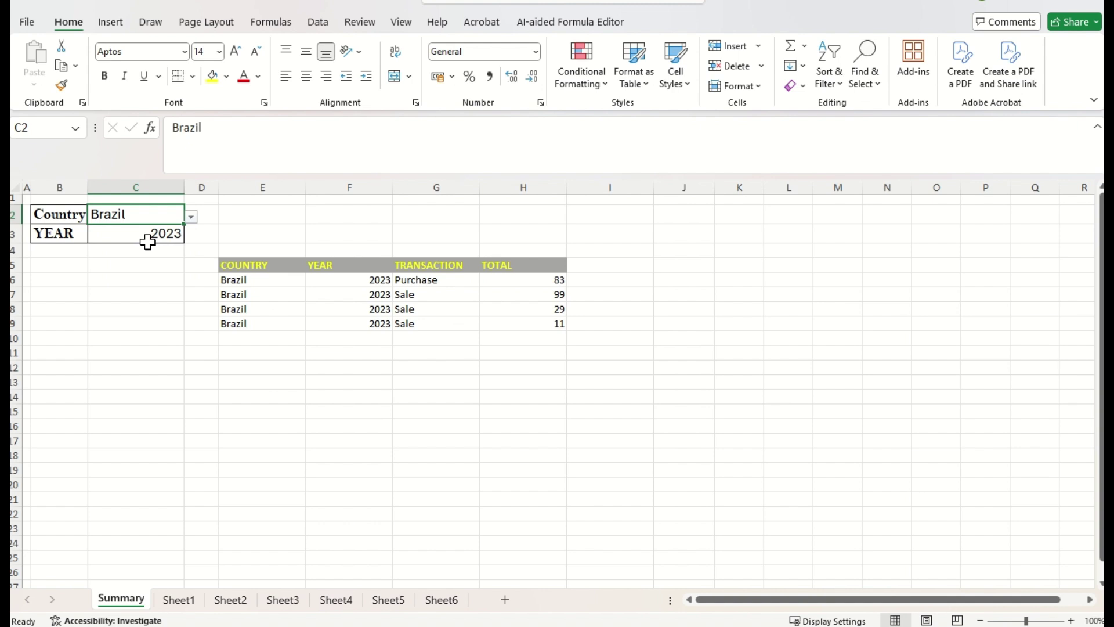
pyautogui.click(140, 239)
pyautogui.click(191, 235)
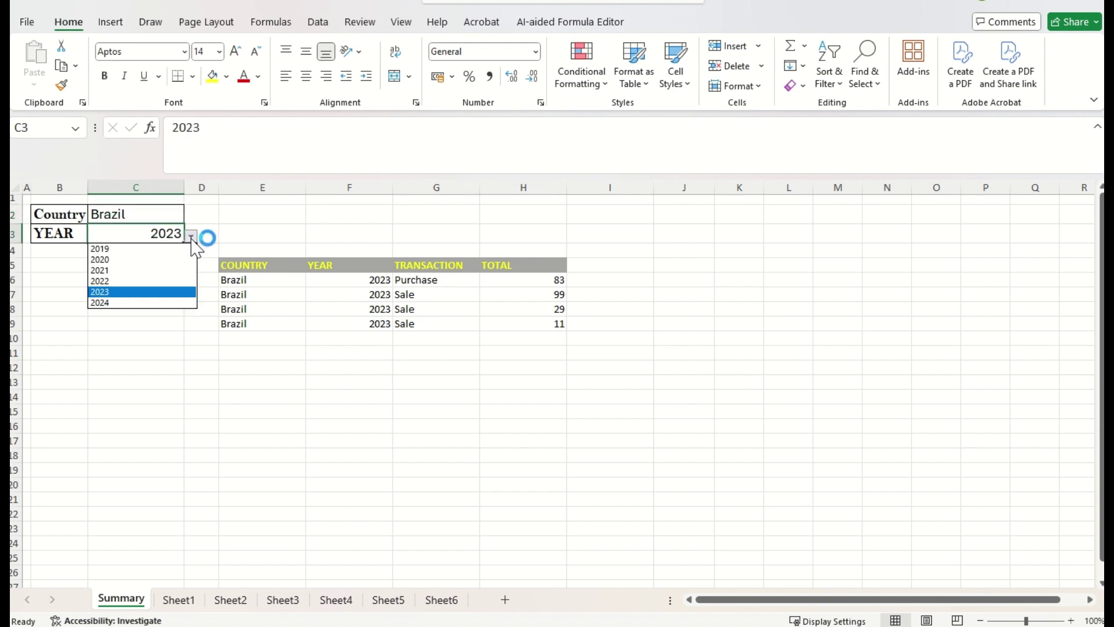
pyautogui.click(142, 264)
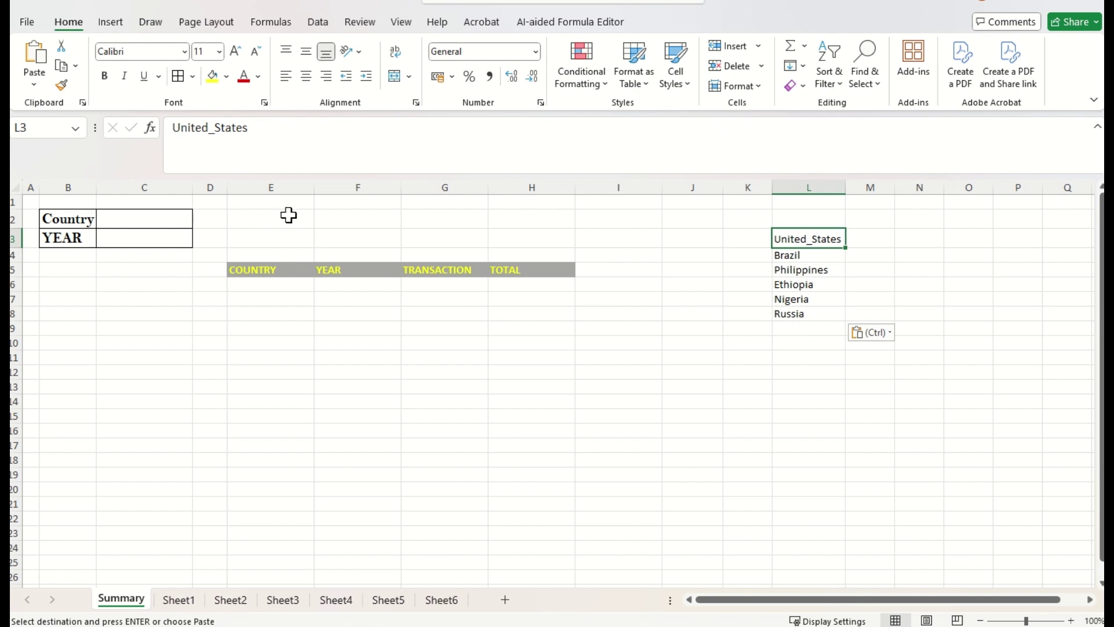
# Step: Add List data validation to C2 with the six pasted country names as source
pyautogui.click(130, 216)
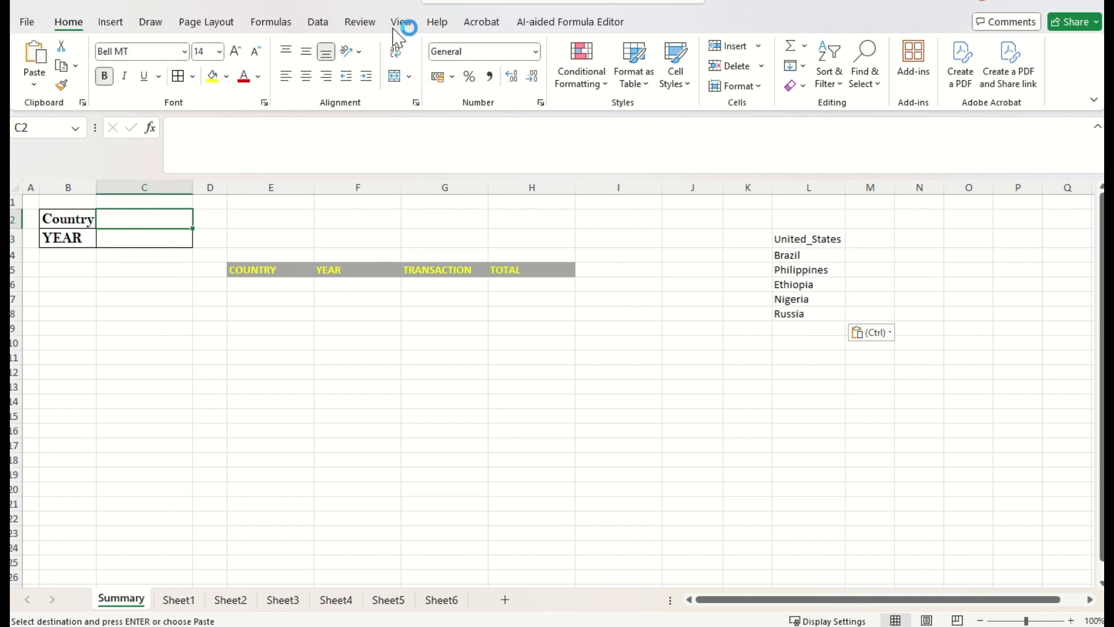
pyautogui.click(319, 24)
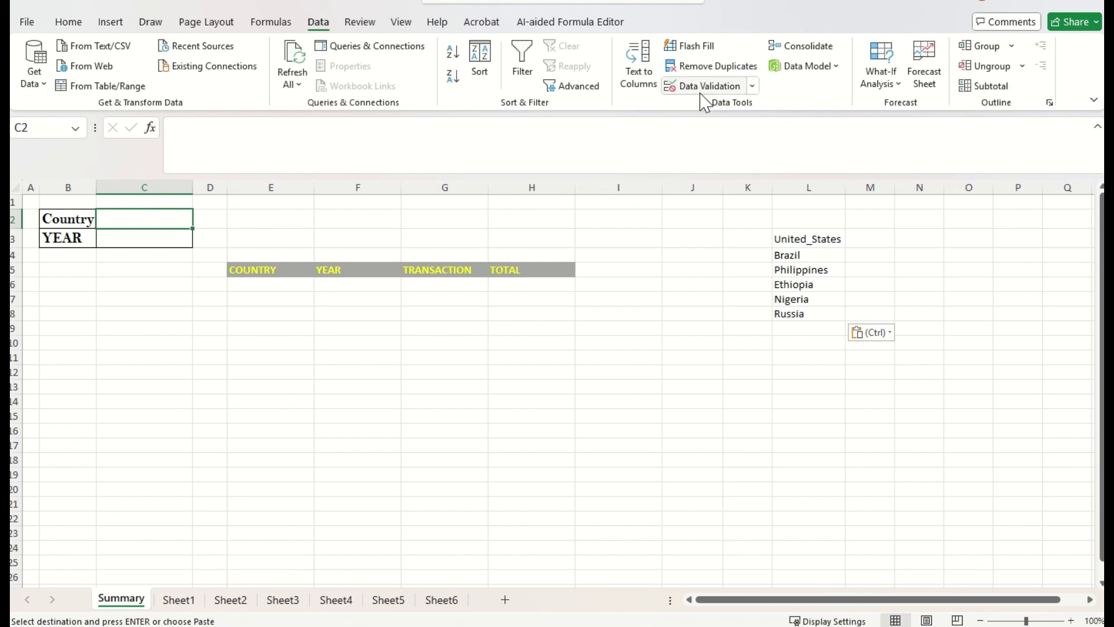
pyautogui.click(752, 86)
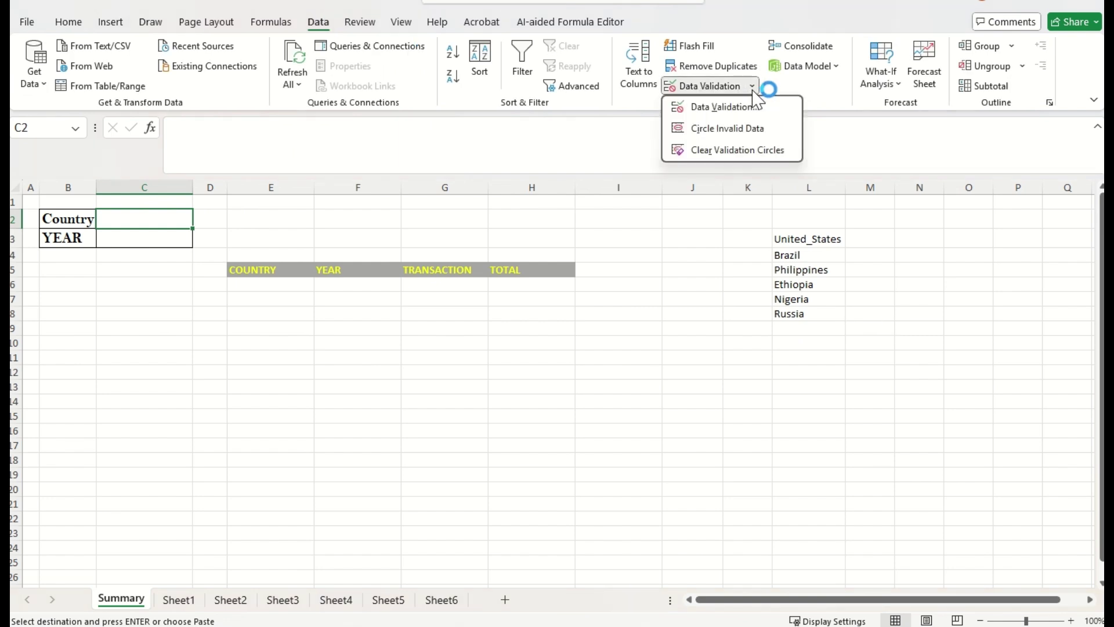
pyautogui.click(720, 107)
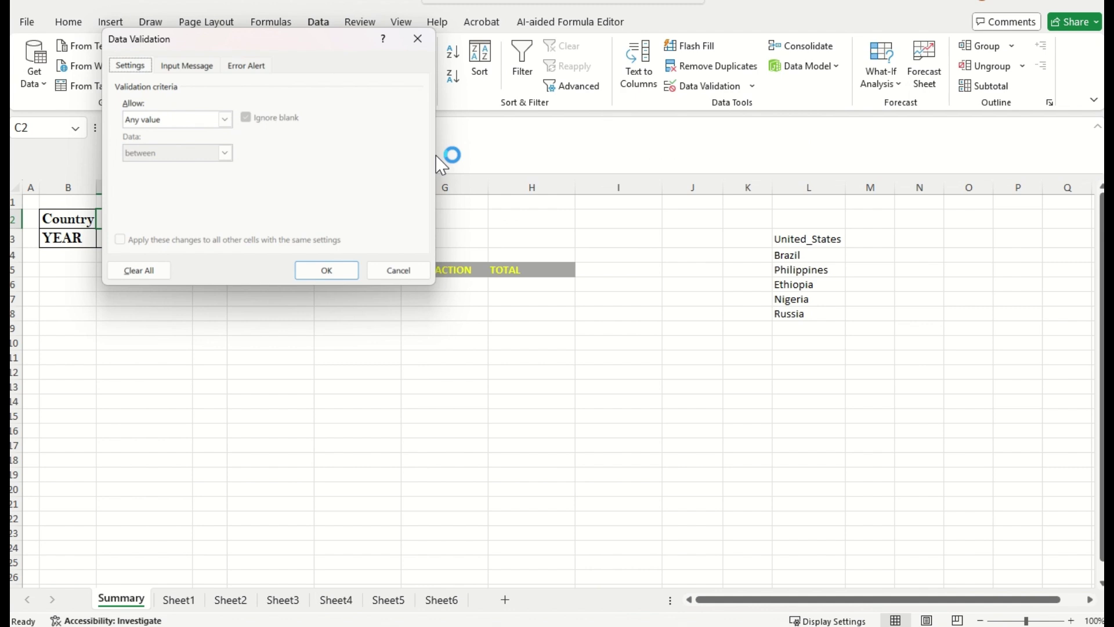
pyautogui.click(230, 122)
pyautogui.click(152, 166)
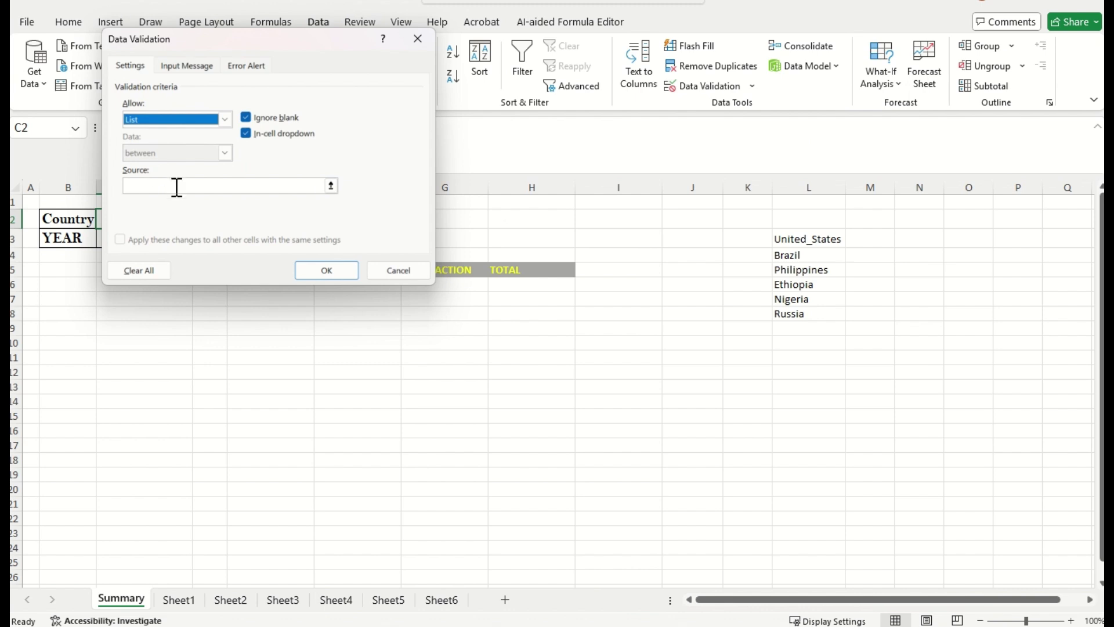
pyautogui.click(177, 187)
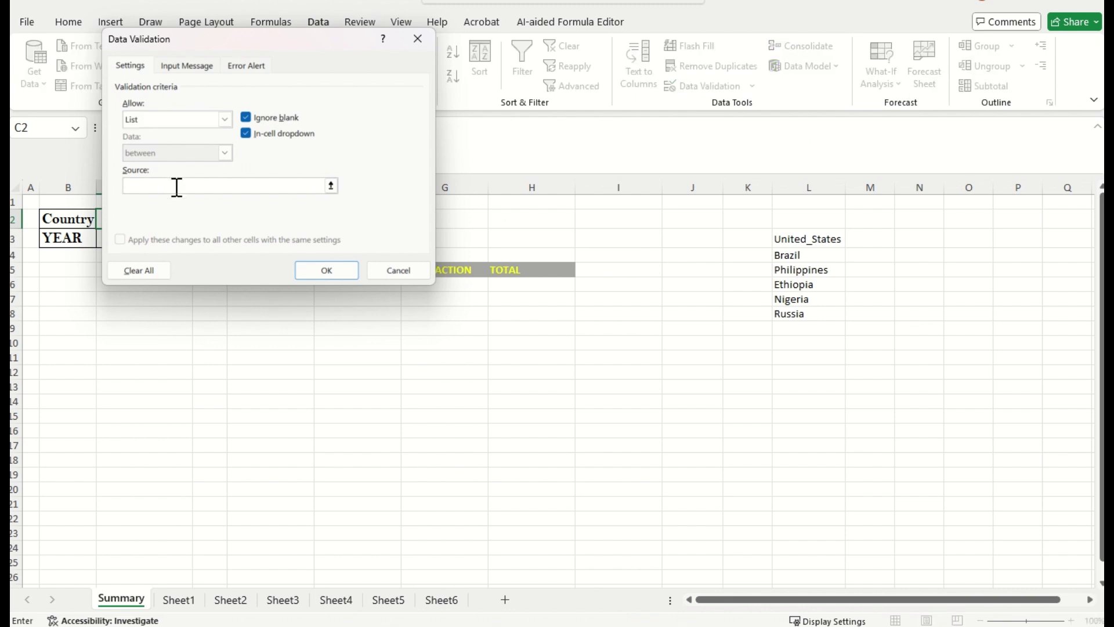
pyautogui.write('United_States,Brazil,Philippines,Ethiopia,Nigeria,Russia')
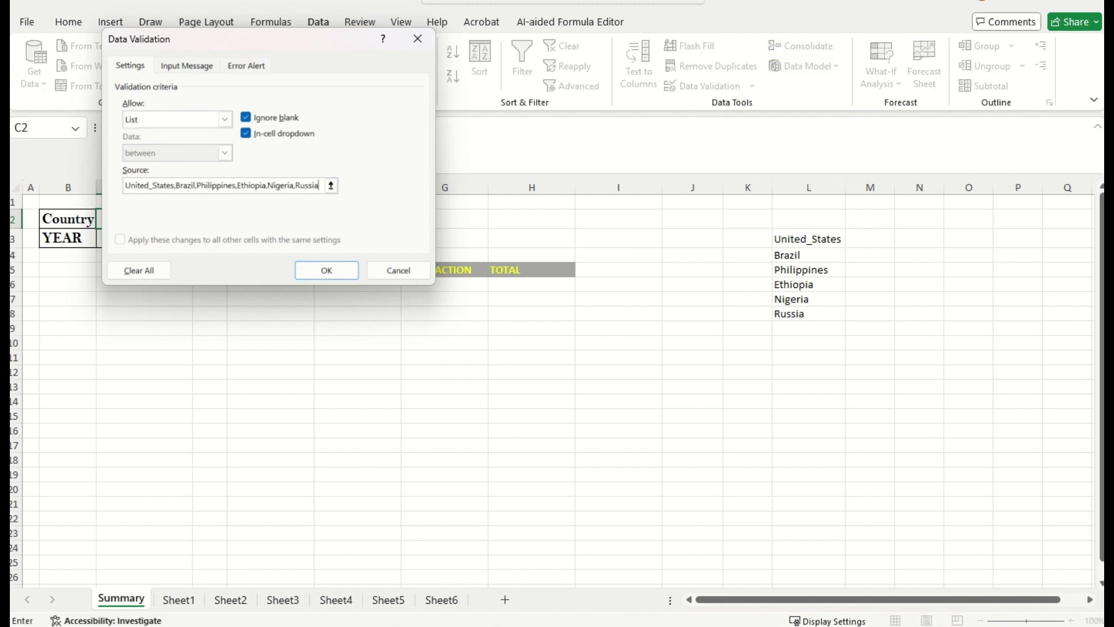
pyautogui.click(318, 270)
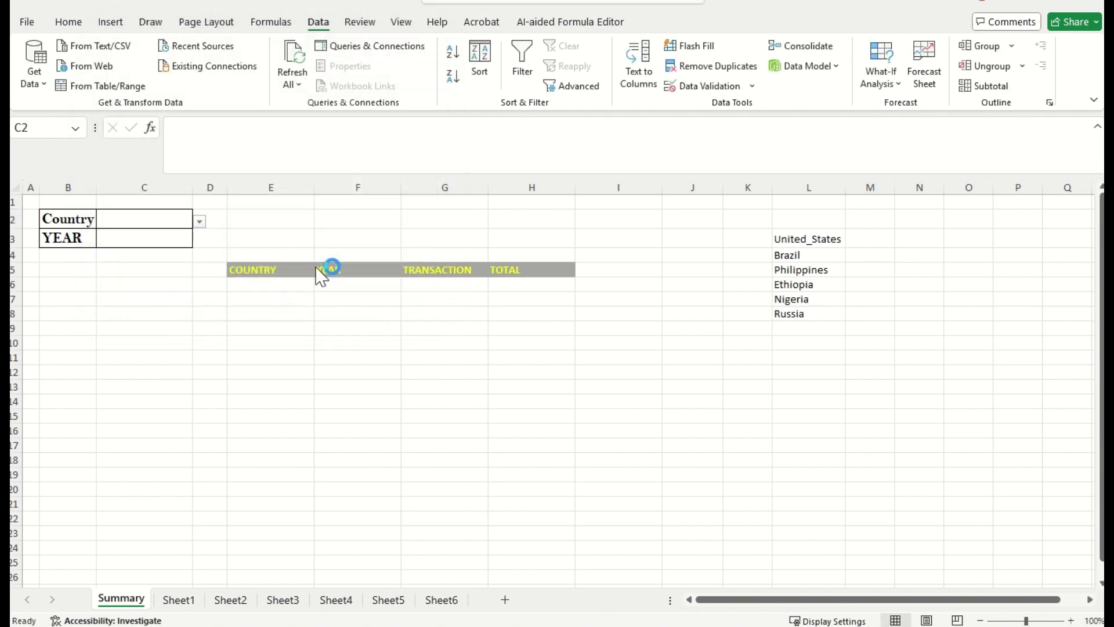
# Step: Test the country dropdown with Brazil, then set C2 to Philippines
pyautogui.click(200, 221)
pyautogui.click(148, 238)
pyautogui.click(199, 221)
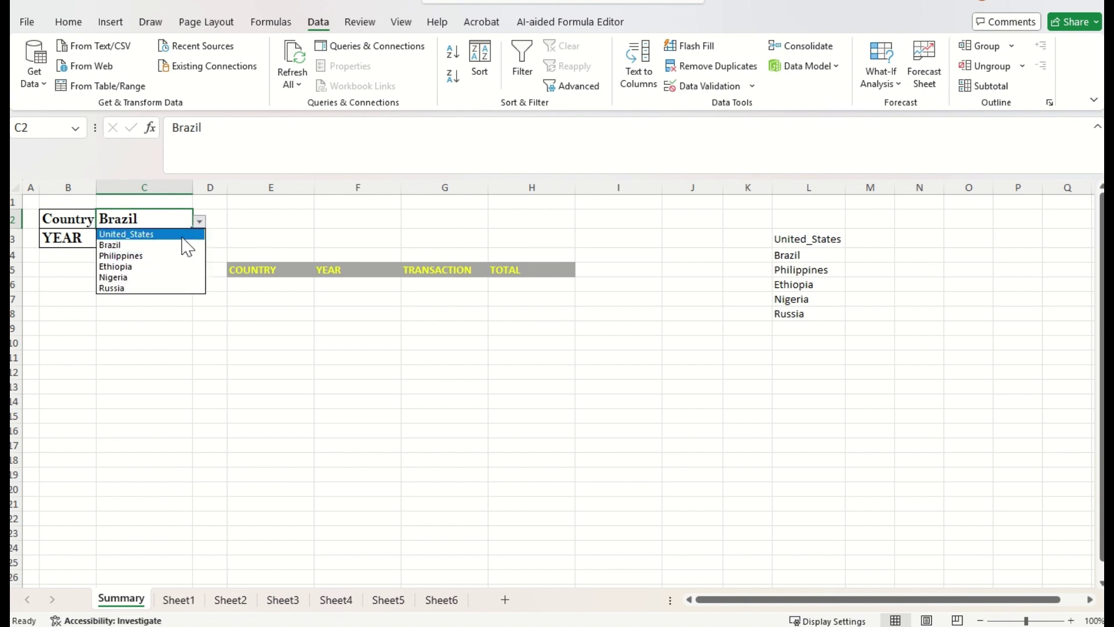
pyautogui.click(154, 254)
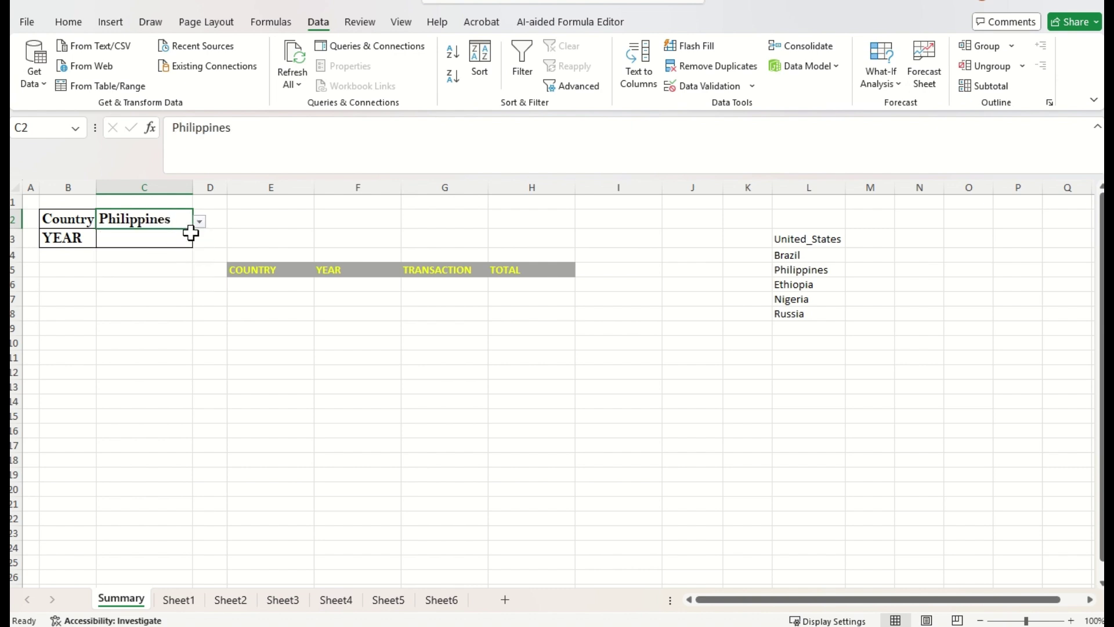
pyautogui.click(146, 240)
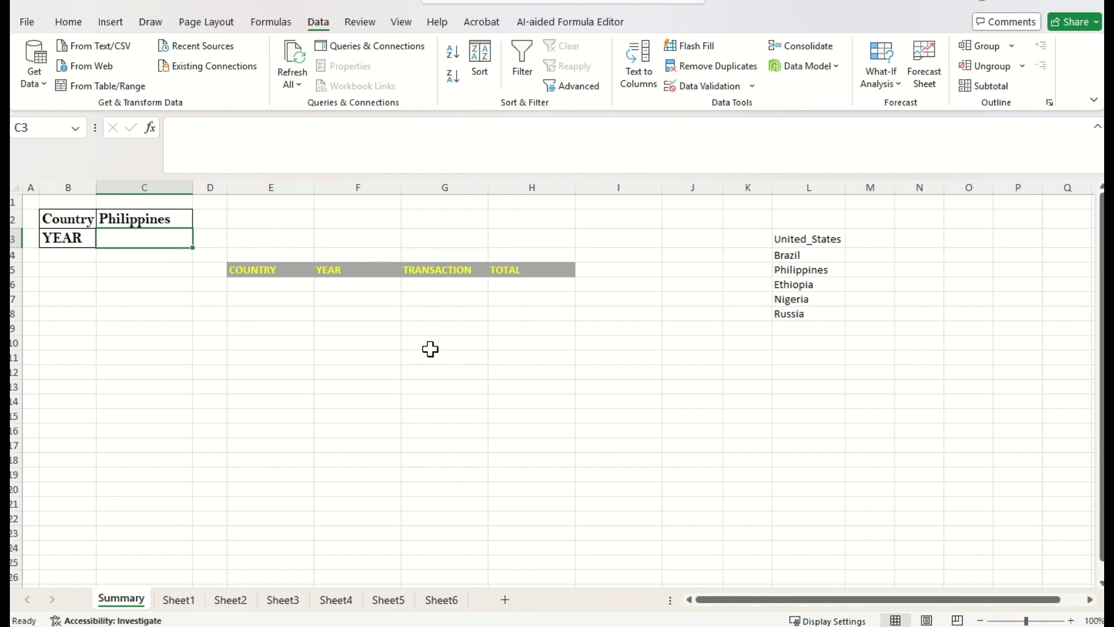
# Step: Add List data validation to C3 with source 2019,2020,2021,2022,2023,2024
pyautogui.click(714, 85)
pyautogui.click(752, 86)
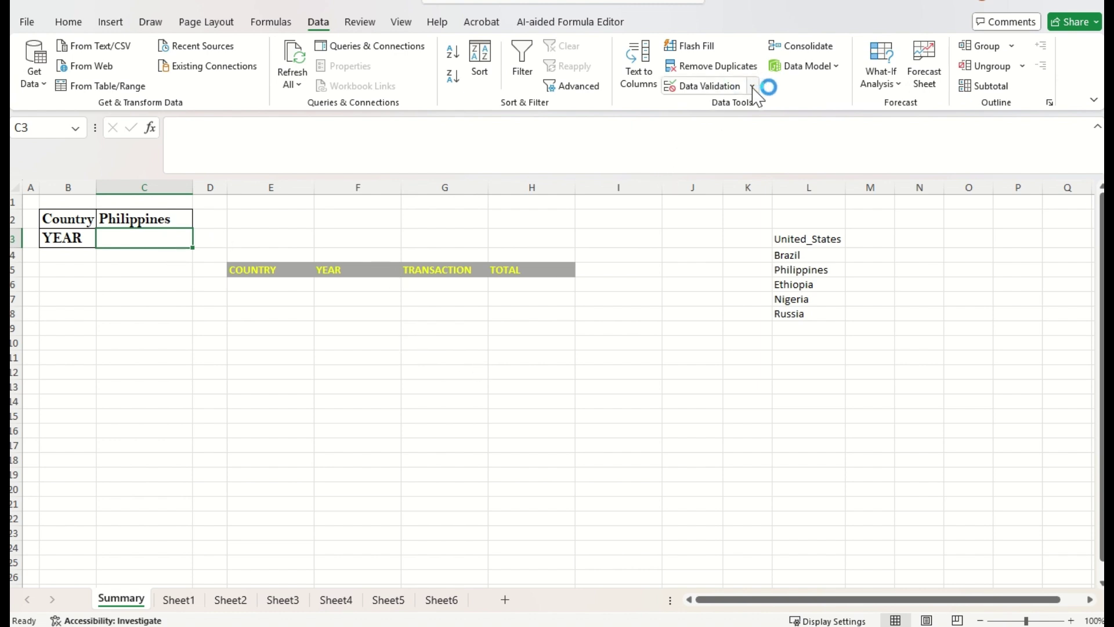
pyautogui.click(736, 107)
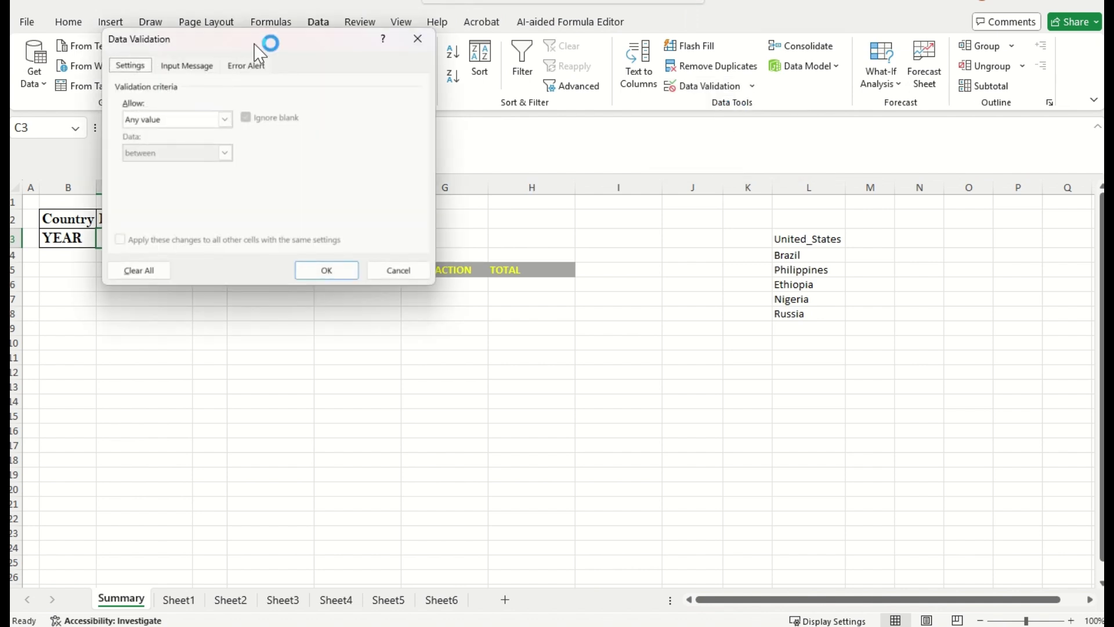
pyautogui.moveTo(269, 42); pyautogui.dragTo(316, 99)
pyautogui.click(273, 176)
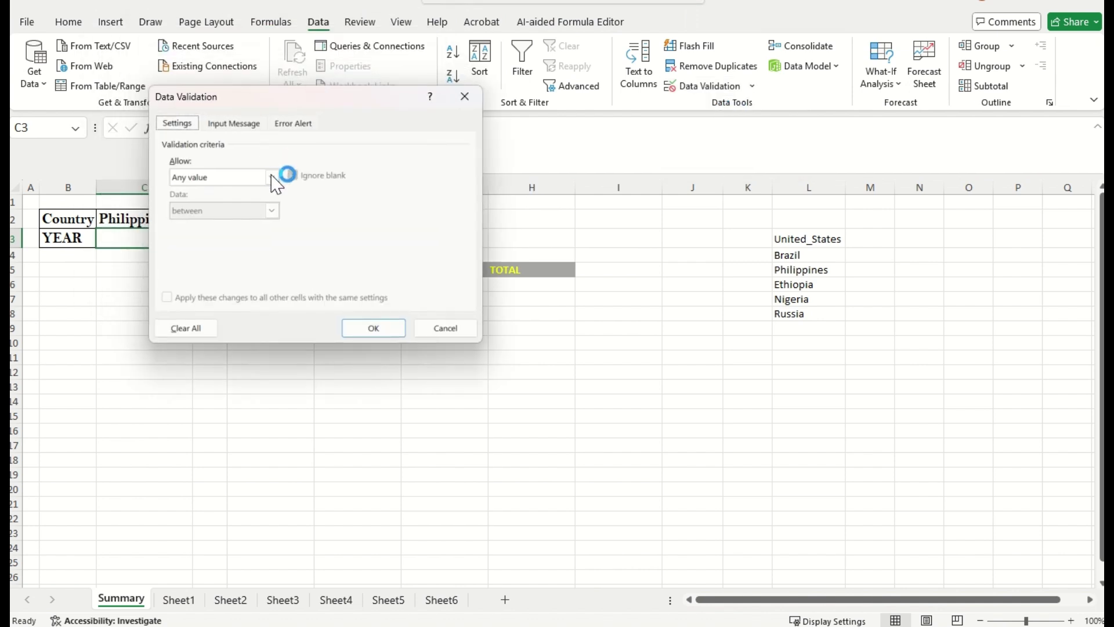
pyautogui.click(210, 225)
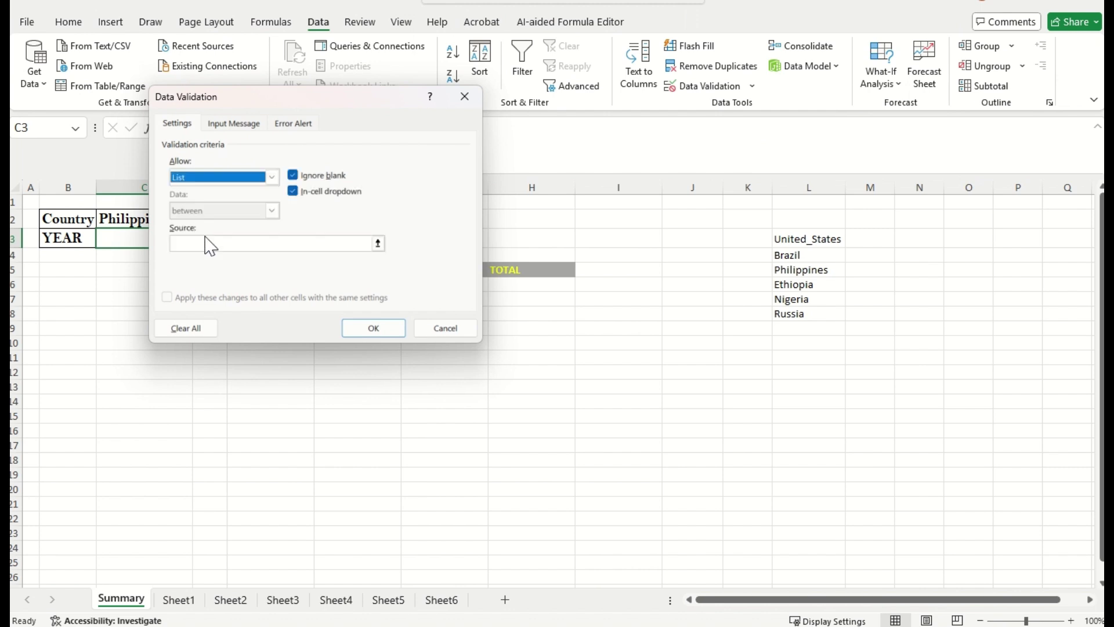
pyautogui.click(207, 245)
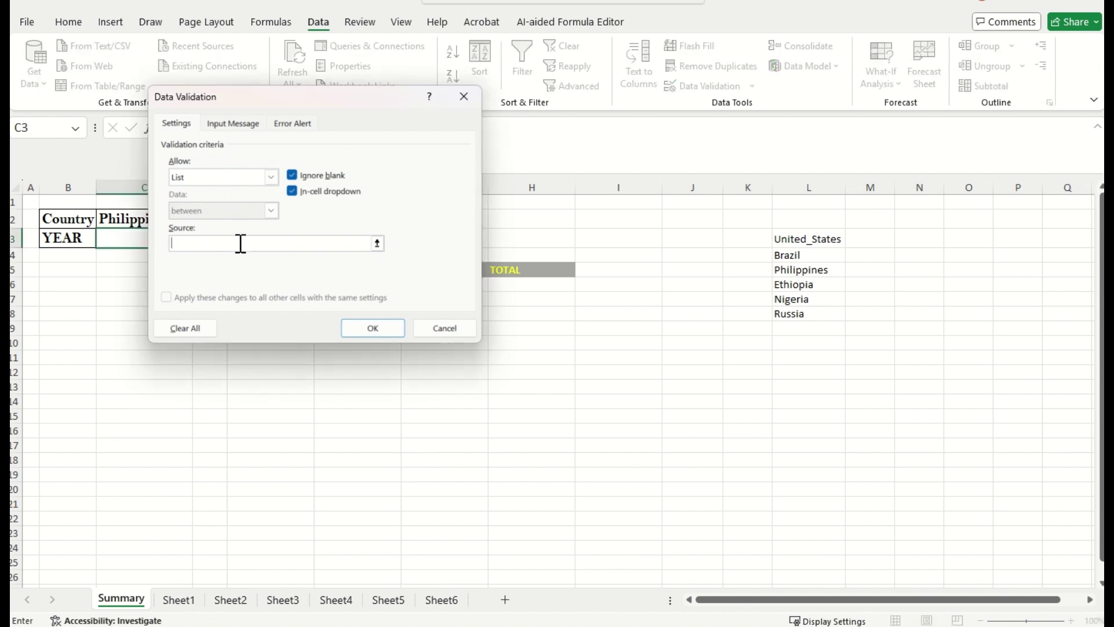
pyautogui.write('2019,2020,2021,2022,2023,2024')
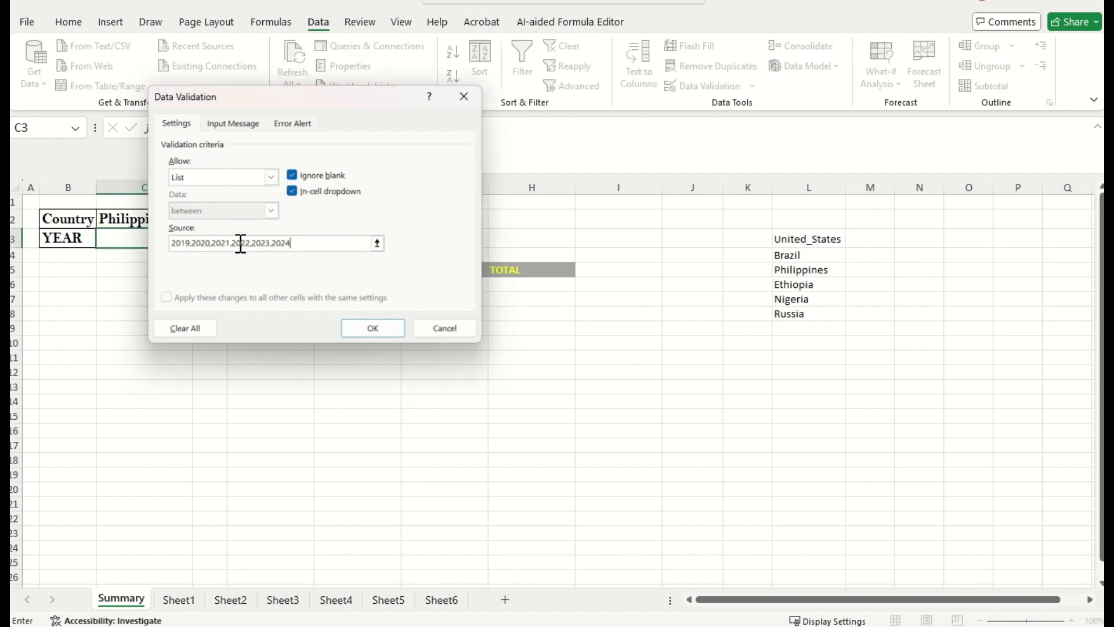
pyautogui.click(371, 328)
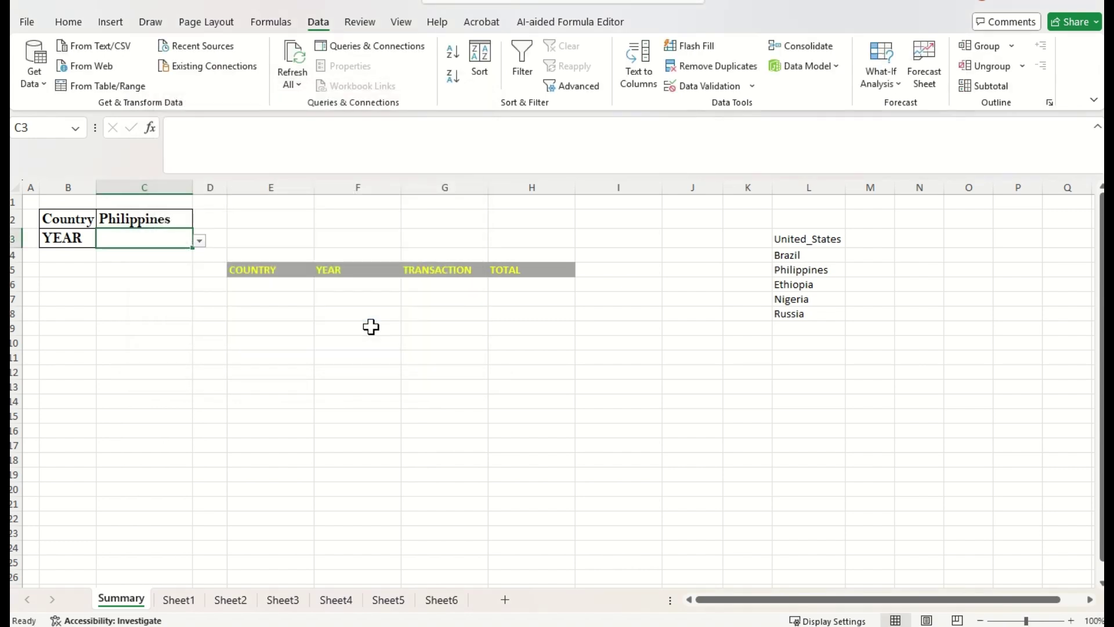
# Step: Test the year dropdown with 2022, then set C3 to 2019
pyautogui.click(200, 241)
pyautogui.click(148, 285)
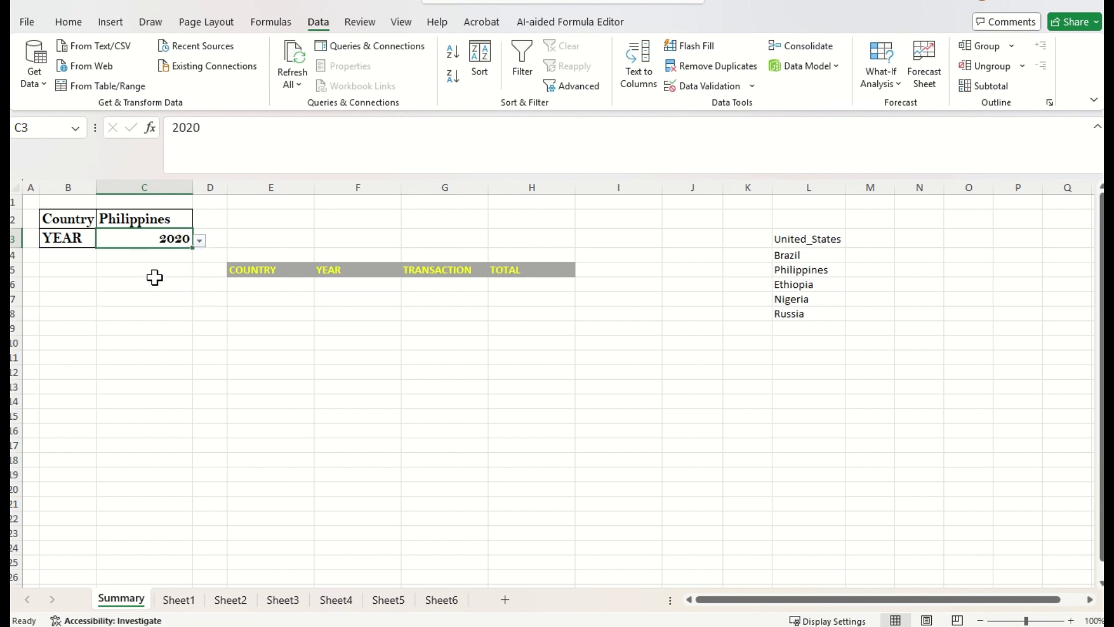
pyautogui.click(200, 240)
pyautogui.click(132, 256)
# Step: Apply the Aptos font to the country and year cells C2:C3, then switch to Sheet1
pyautogui.moveTo(148, 220); pyautogui.dragTo(145, 238)
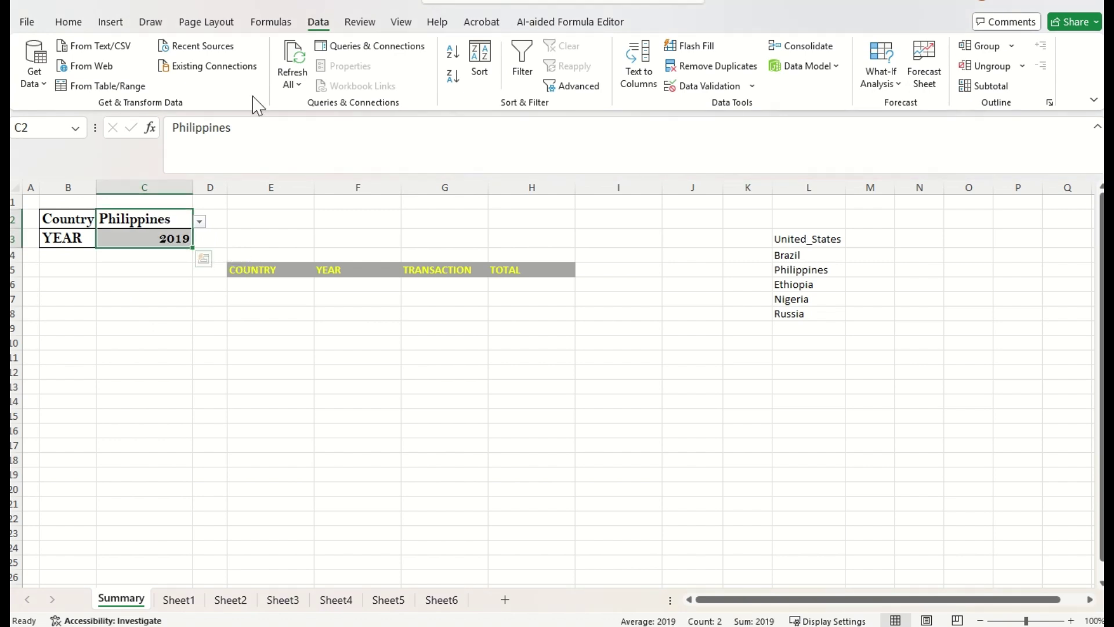
pyautogui.click(68, 24)
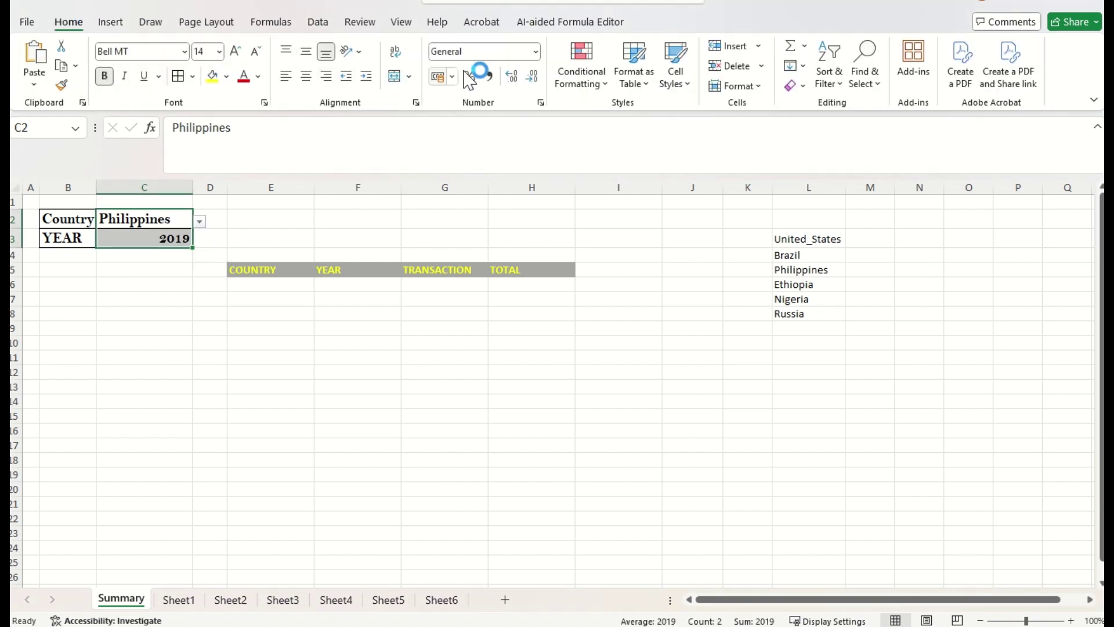
pyautogui.click(167, 51)
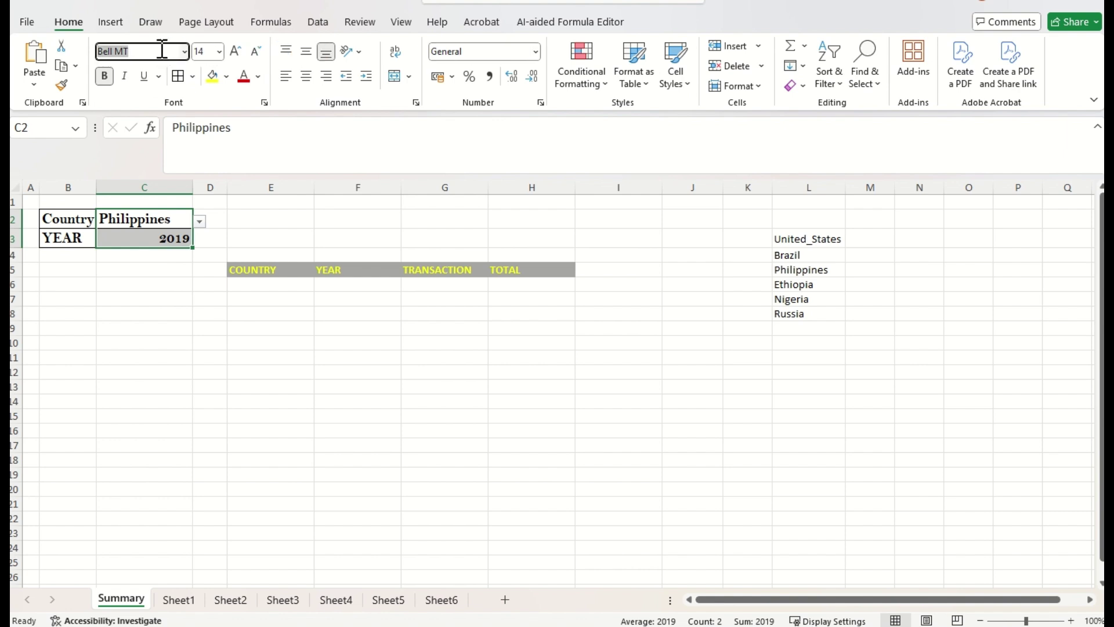
pyautogui.write('Aptos')
pyautogui.press('Return')
pyautogui.click(273, 285)
pyautogui.click(180, 601)
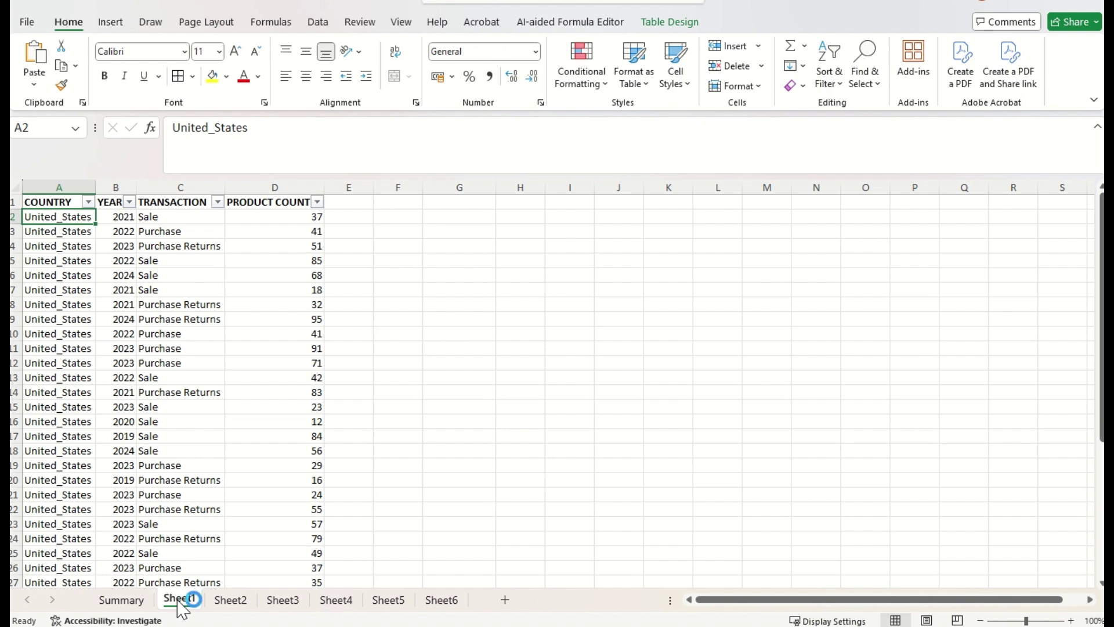
# Step: Turn Sheet1's A1:D40 data into a table with the None table style
pyautogui.hotkey('ctrl', 'z')
pyautogui.click(83, 232)
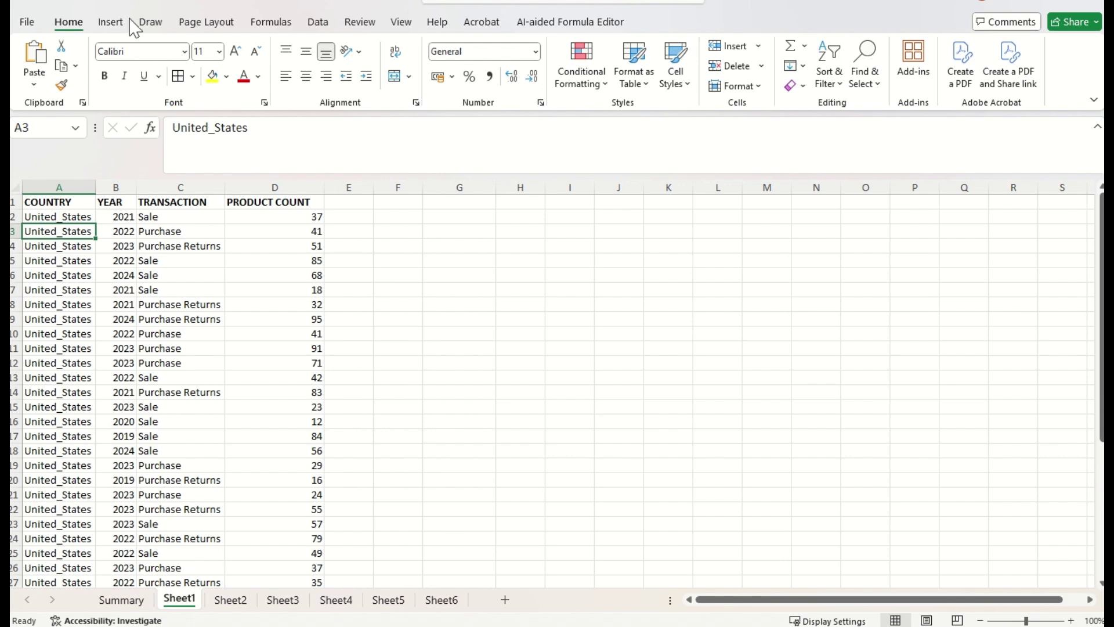
pyautogui.click(111, 22)
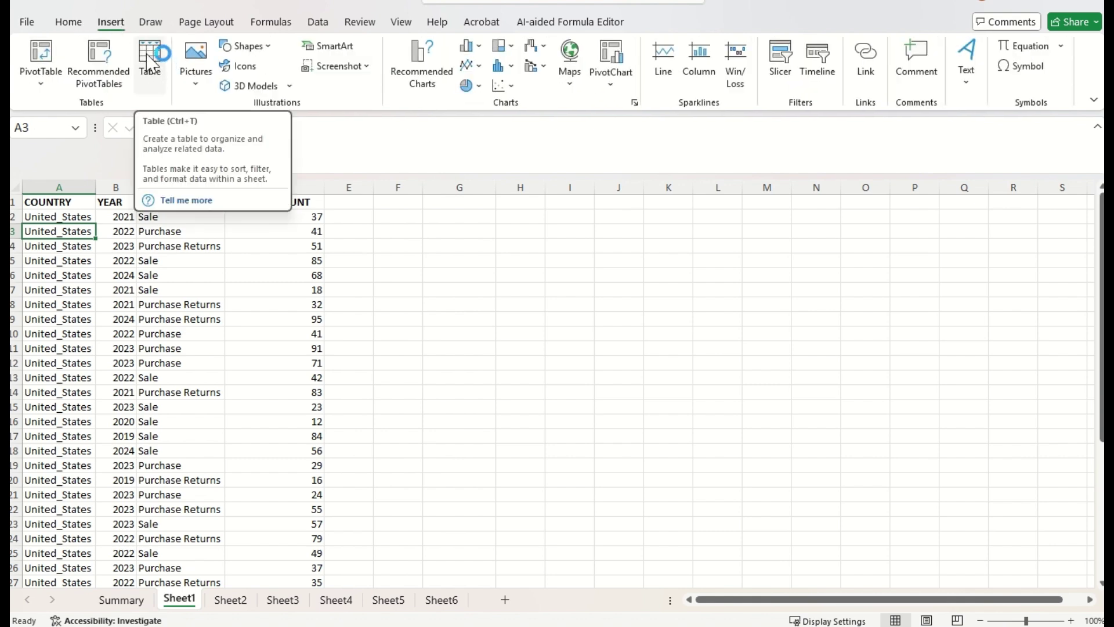
pyautogui.click(150, 61)
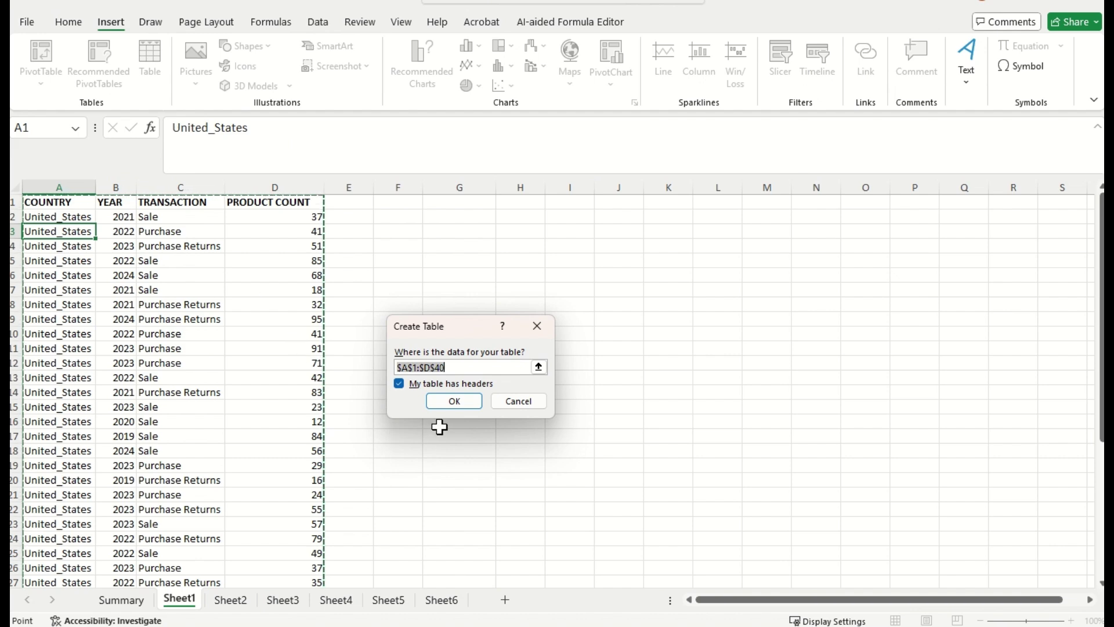
pyautogui.click(463, 408)
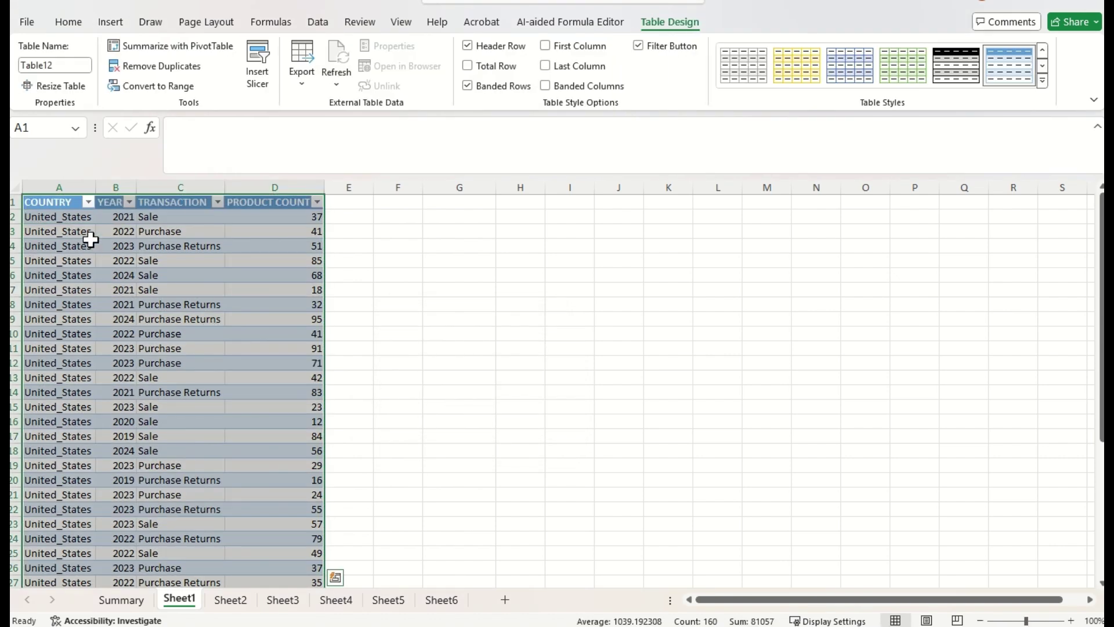
pyautogui.click(1043, 82)
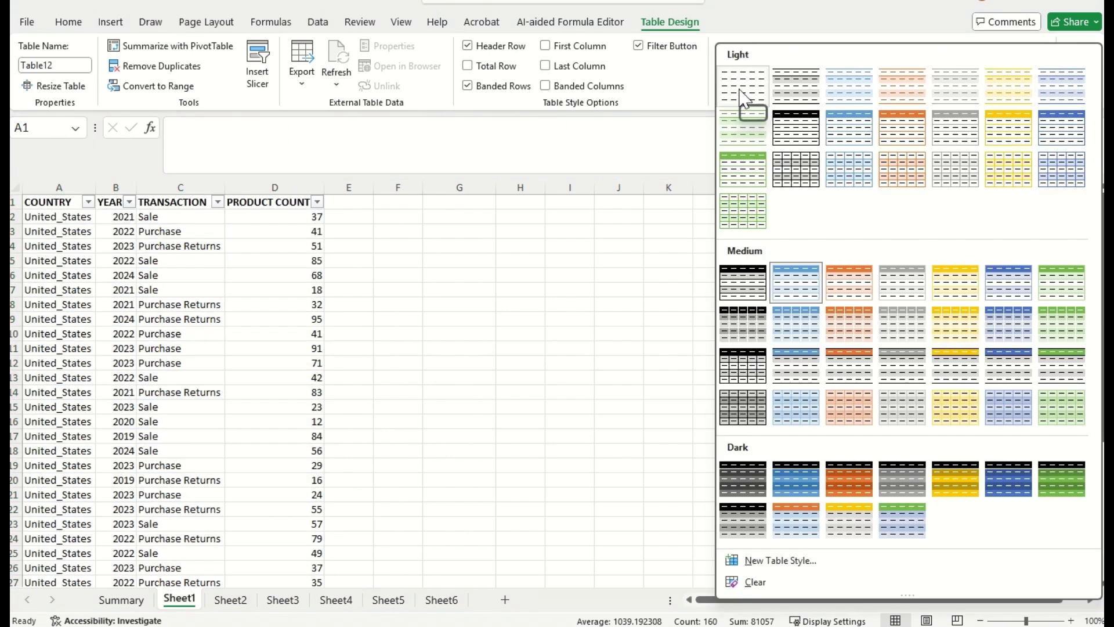
pyautogui.click(743, 93)
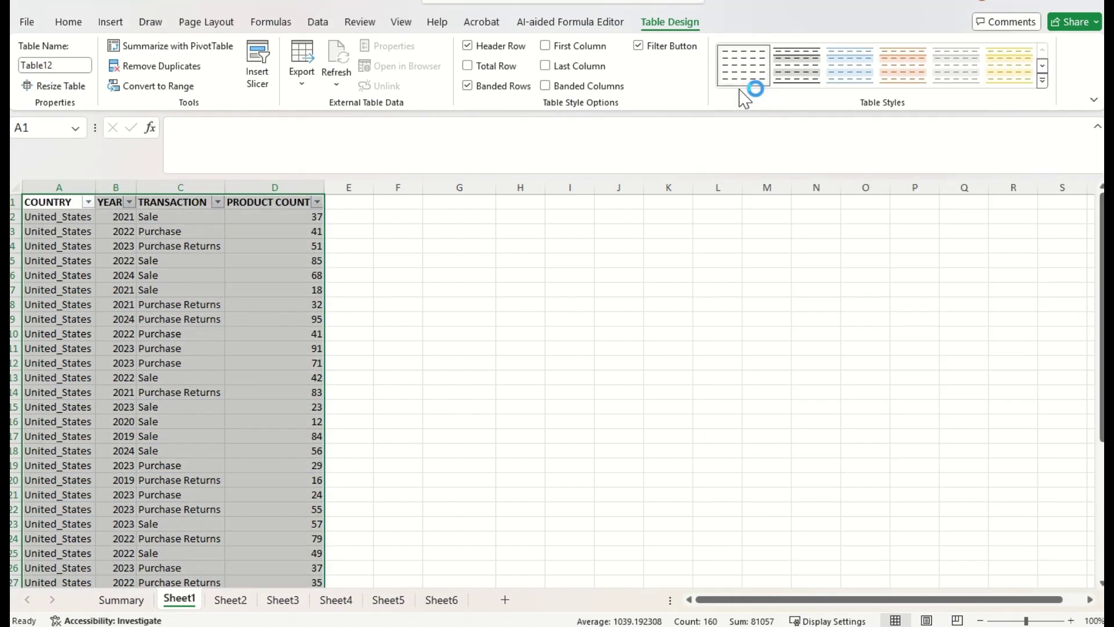
# Step: Name the table United_States by pasting the country name from A2
pyautogui.click(54, 216)
pyautogui.hotkey('ctrl', 'c')
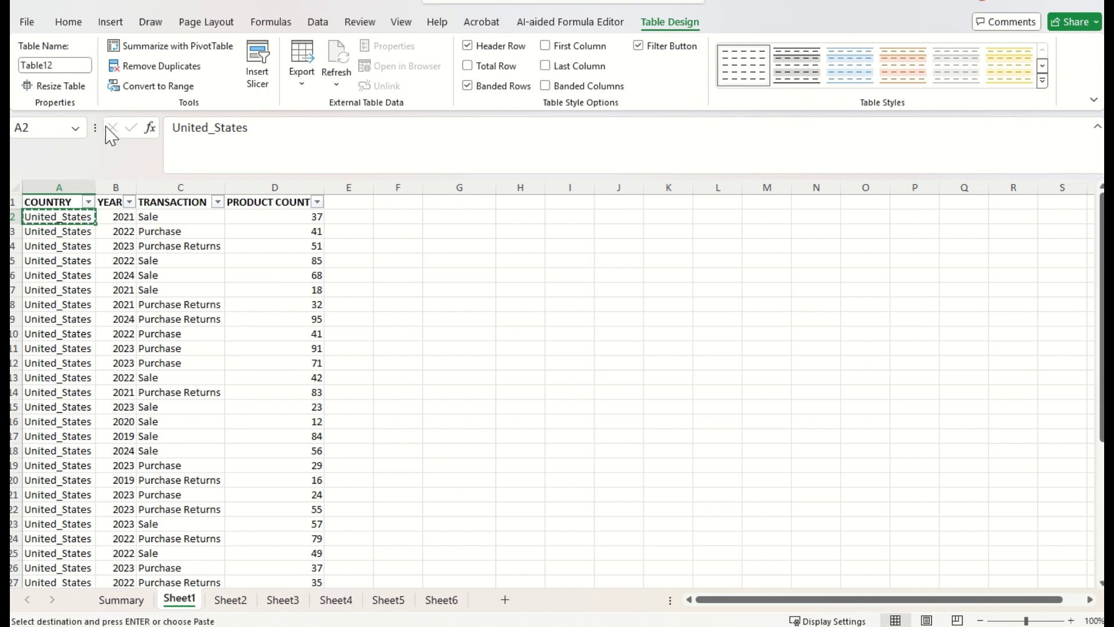
pyautogui.click(80, 66)
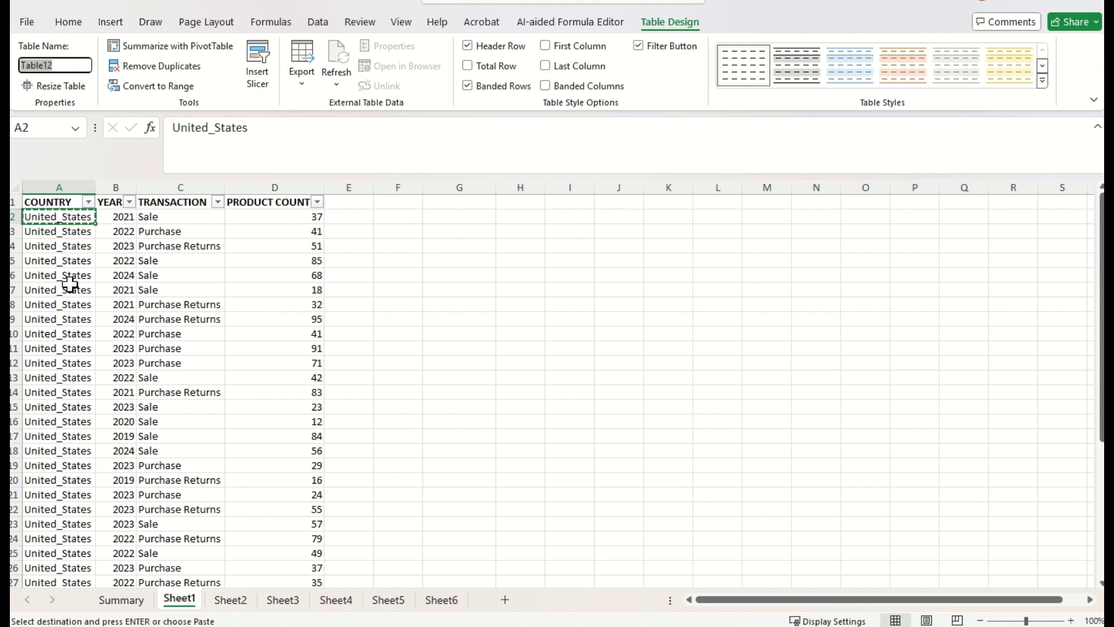
pyautogui.hotkey('ctrl', 'v')
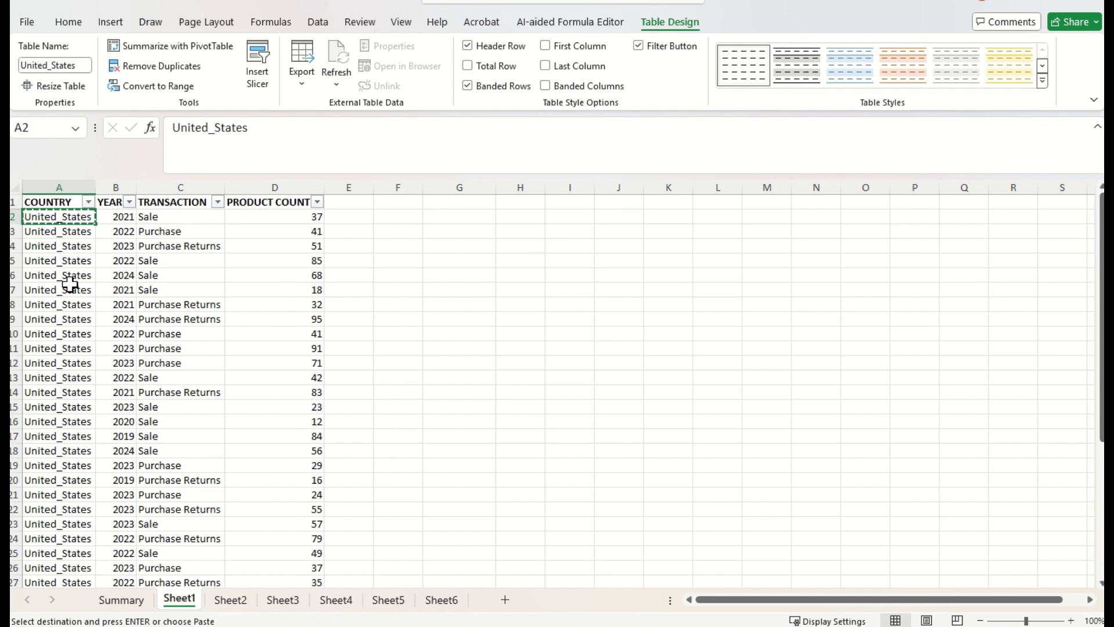
# Step: On Sheet2, turn the Brazil data A1:D26 into a table with the None style
pyautogui.hotkey('ctrl', 'pagedown')
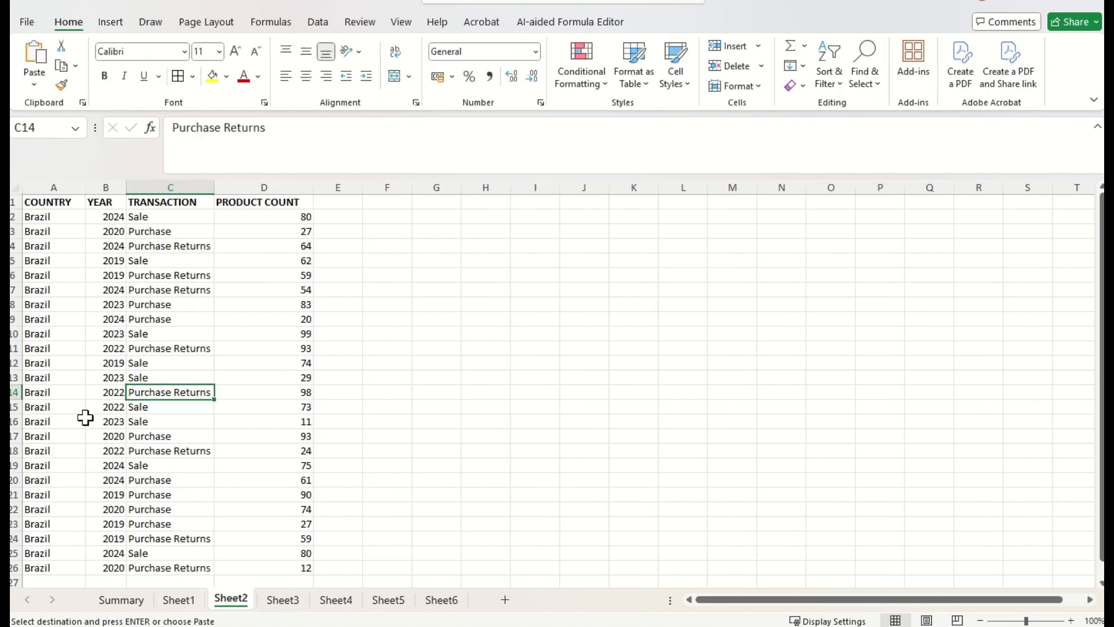
pyautogui.click(123, 21)
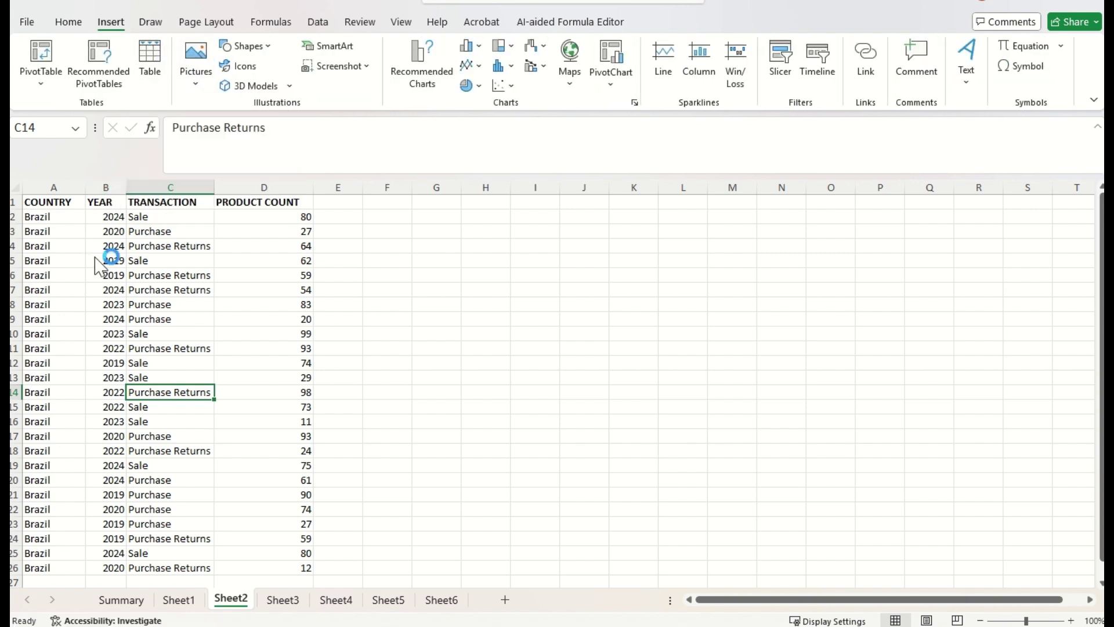
pyautogui.hotkey('ctrl', 't')
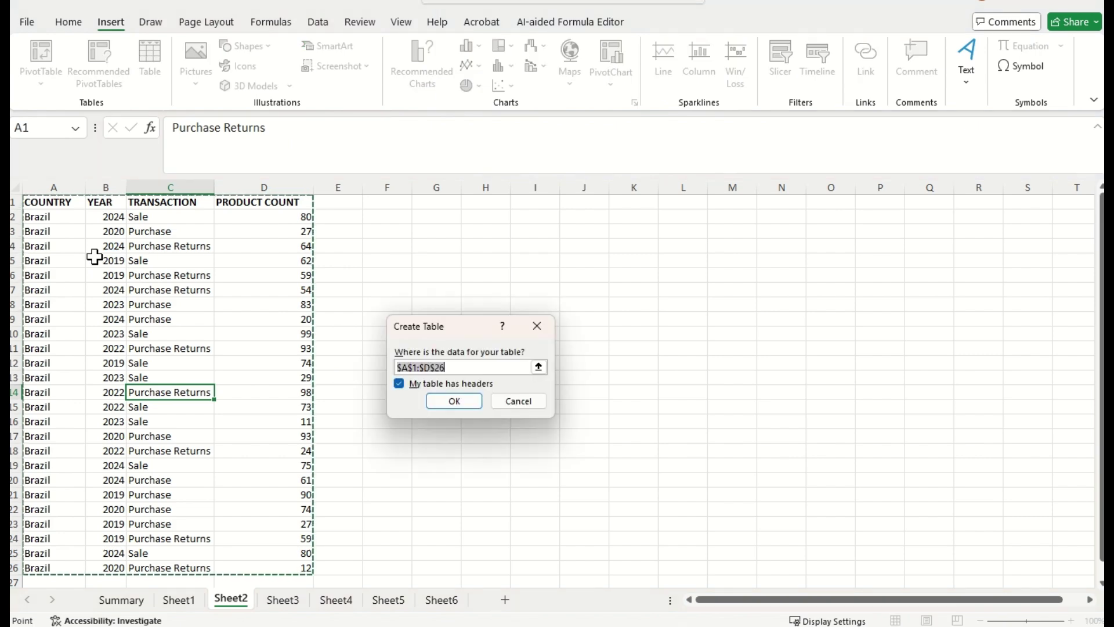
pyautogui.click(459, 399)
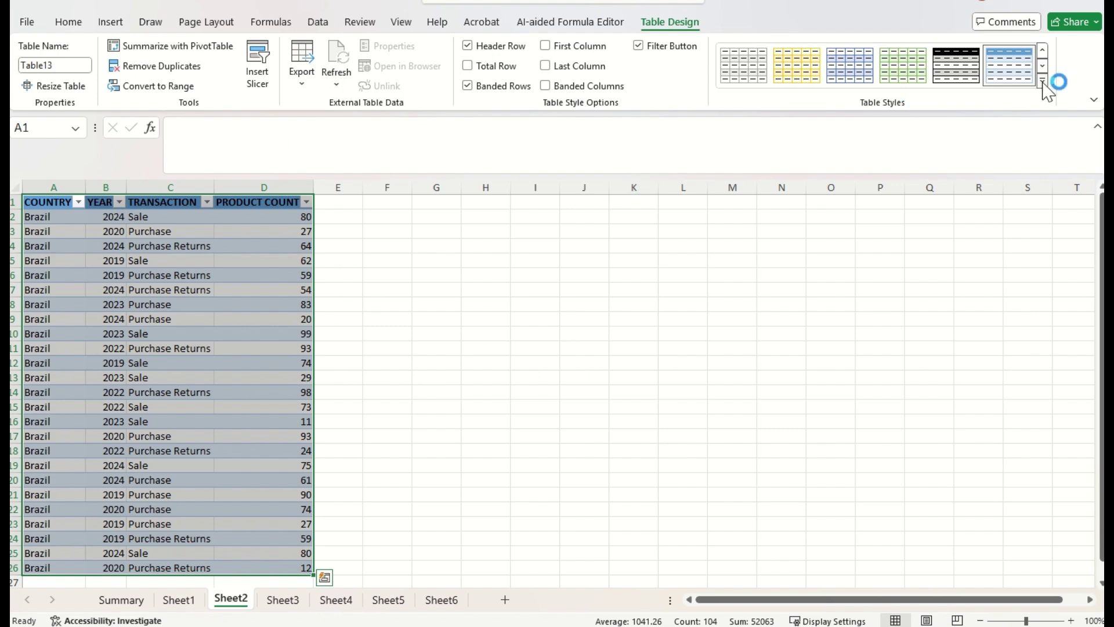
pyautogui.click(1042, 81)
pyautogui.click(742, 93)
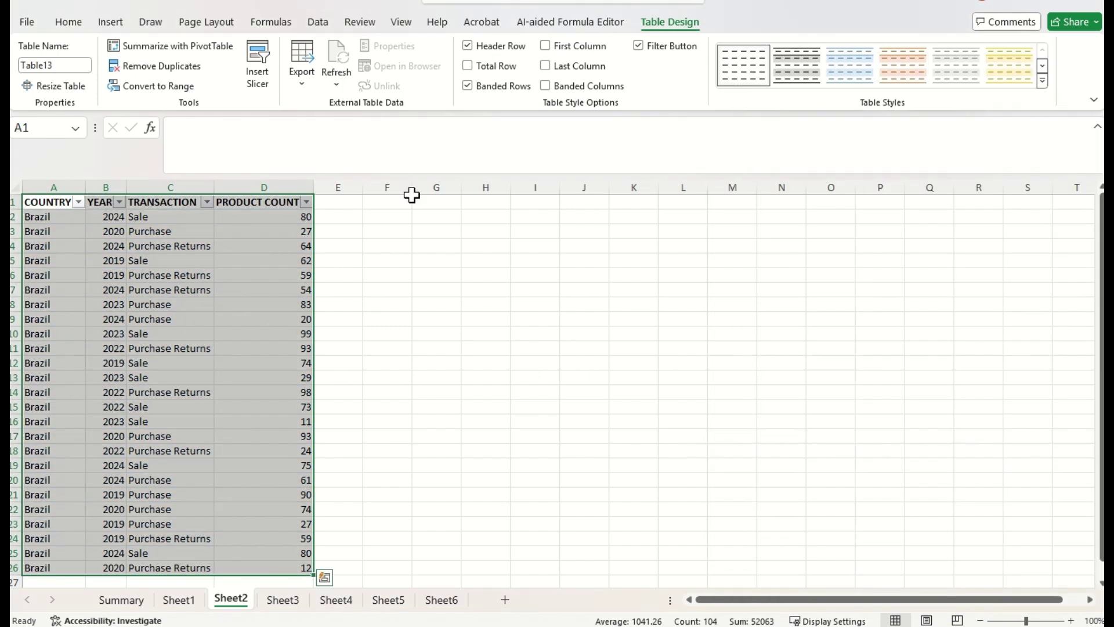
# Step: Name the table Brazil by pasting the country name from A3
pyautogui.click(45, 231)
pyautogui.hotkey('ctrl', 'c')
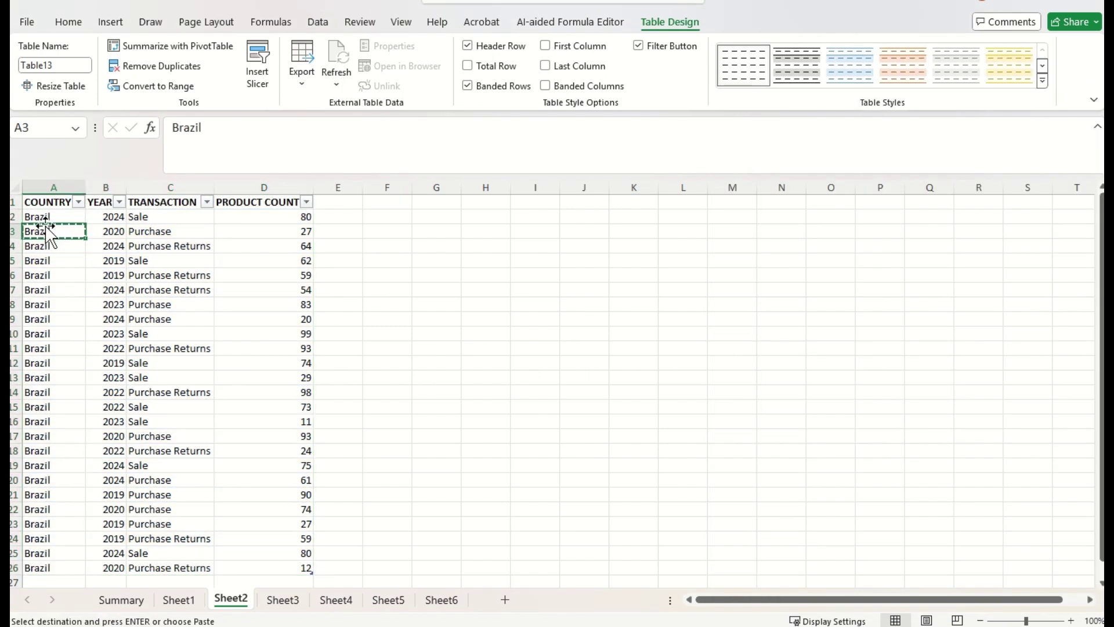
pyautogui.click(61, 64)
pyautogui.hotkey('ctrl', 'v')
pyautogui.press('Return')
pyautogui.click(285, 600)
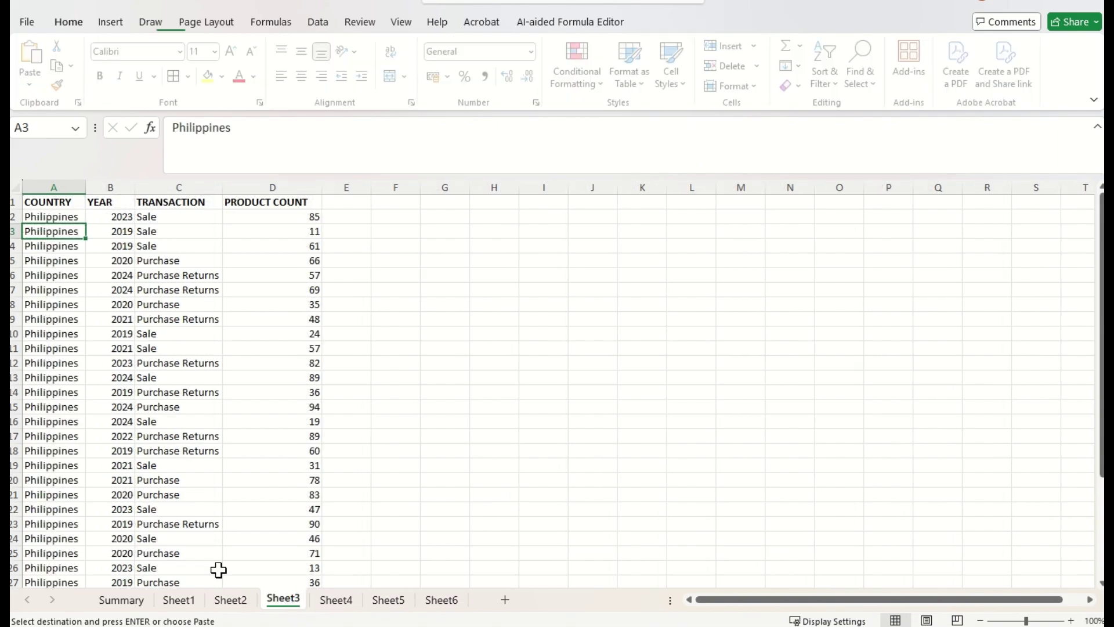
# Step: Make Sheet3's data an unstyled table named Philippines
pyautogui.click(64, 363)
pyautogui.hotkey('ctrl', 'a')
pyautogui.hotkey('ctrl', 't')
pyautogui.press('Return')
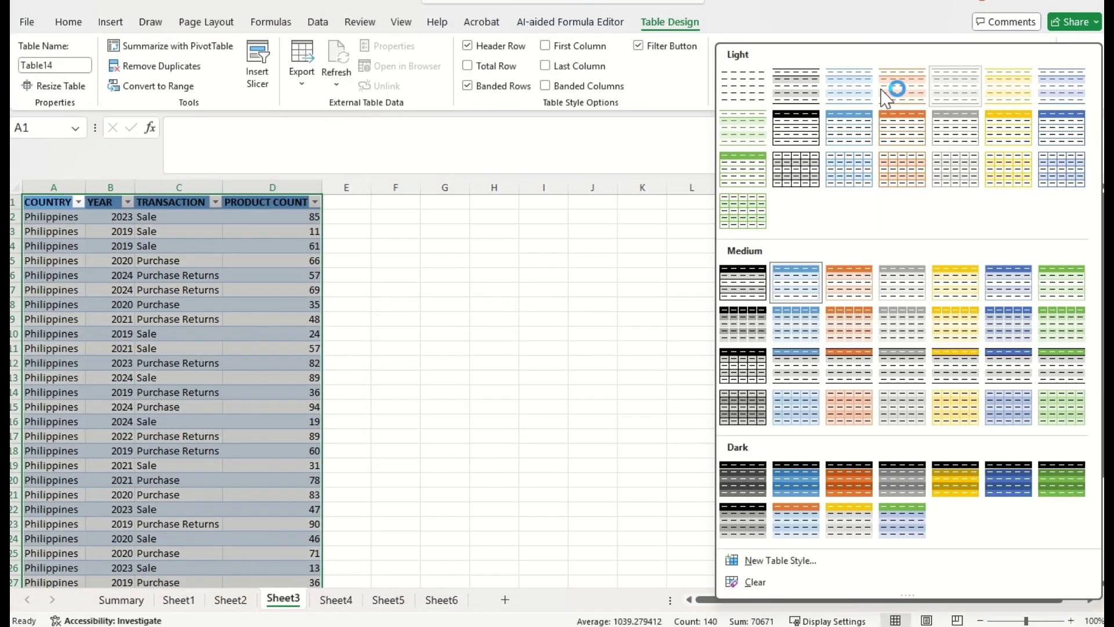
pyautogui.click(1043, 81)
pyautogui.click(736, 104)
pyautogui.click(78, 217)
pyautogui.hotkey('ctrl', 'c')
pyautogui.click(82, 67)
pyautogui.hotkey('ctrl', 'v')
pyautogui.press('Return')
# Step: Make Sheet4's data an unstyled table named Ethiopia
pyautogui.hotkey('ctrl', 'pagedown')
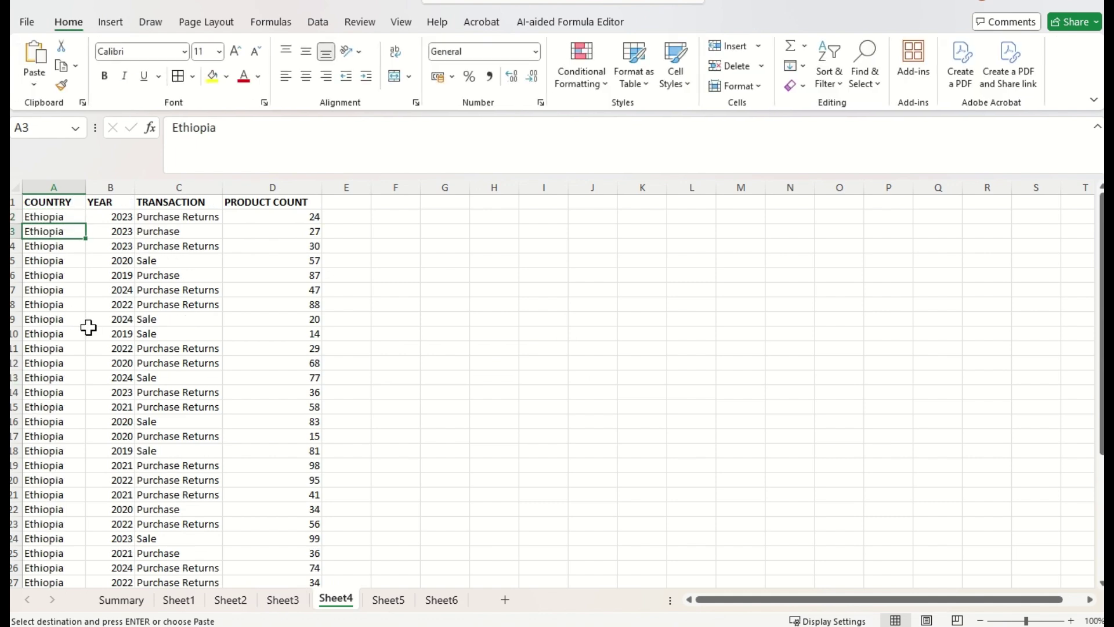
pyautogui.click(74, 290)
pyautogui.hotkey('ctrl', 'a')
pyautogui.hotkey('ctrl', 't')
pyautogui.press('Return')
pyautogui.click(69, 231)
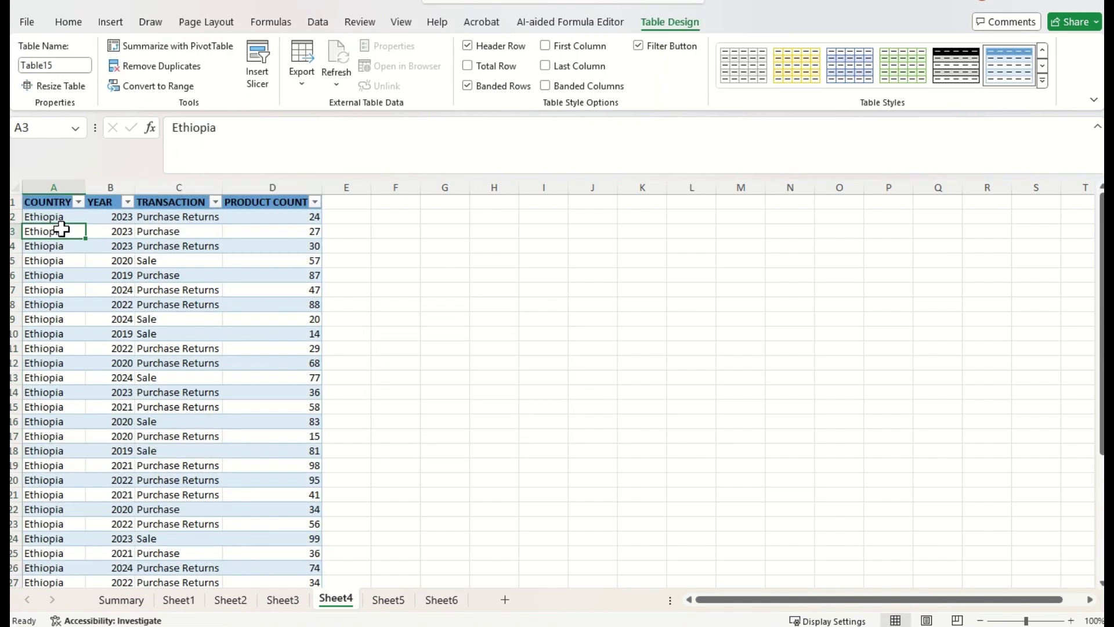
pyautogui.click(1042, 81)
pyautogui.click(738, 100)
pyautogui.hotkey('ctrl', 'c')
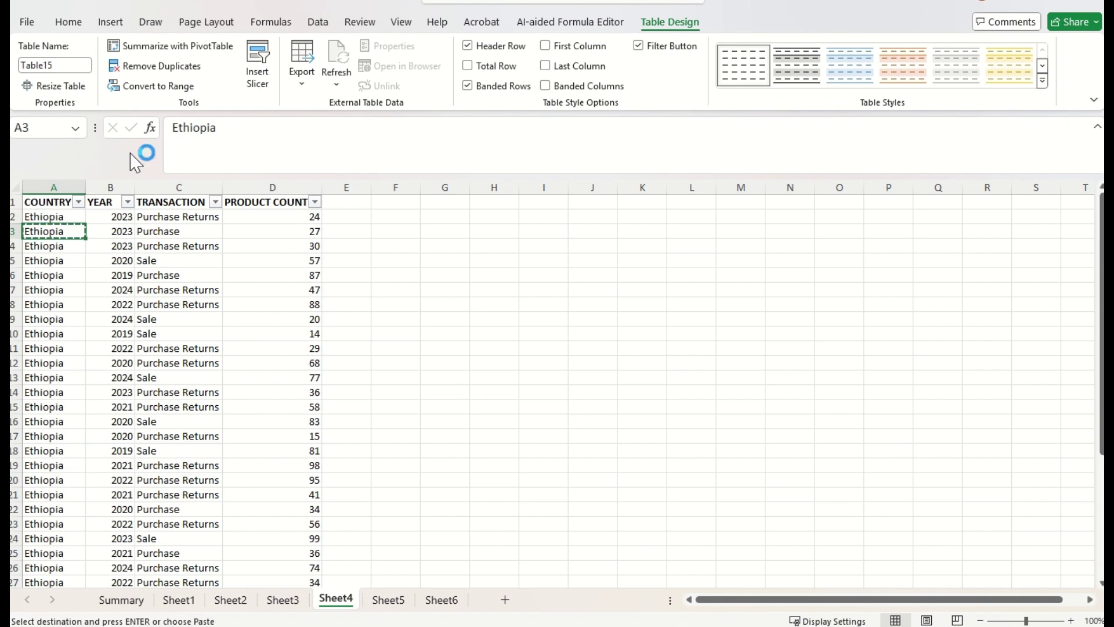
pyautogui.click(67, 65)
pyautogui.hotkey('ctrl', 'v')
pyautogui.press('Return')
# Step: Make Sheet5's data an unstyled table named Nigeria
pyautogui.hotkey('ctrl', 'pagedown')
pyautogui.hotkey('ctrl', 'a')
pyautogui.hotkey('ctrl', 't')
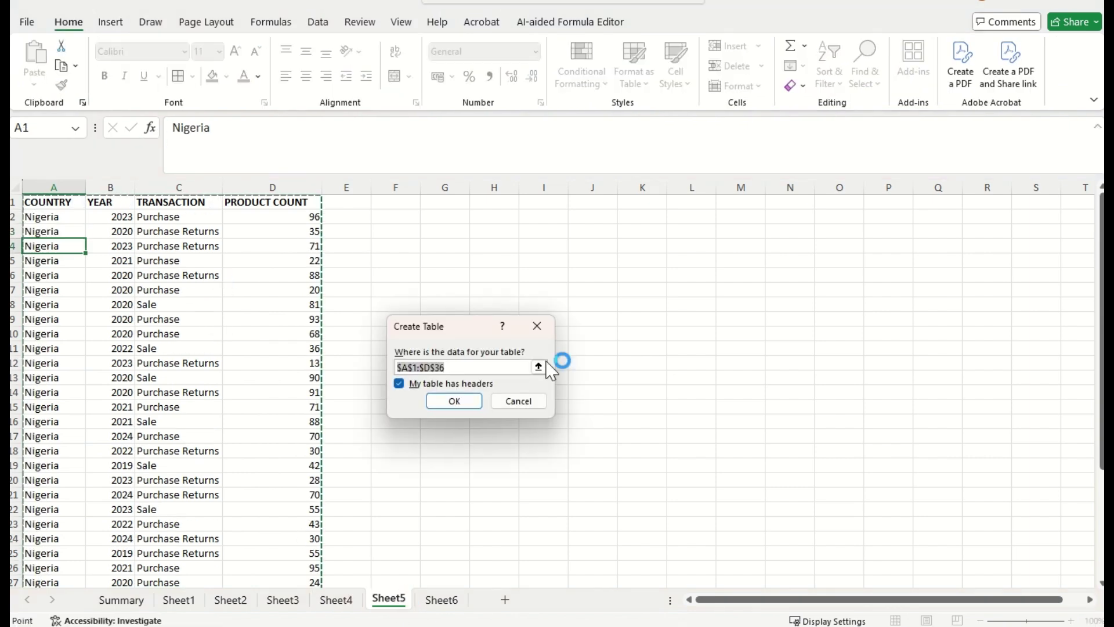
pyautogui.press('Return')
pyautogui.click(1053, 87)
pyautogui.click(742, 87)
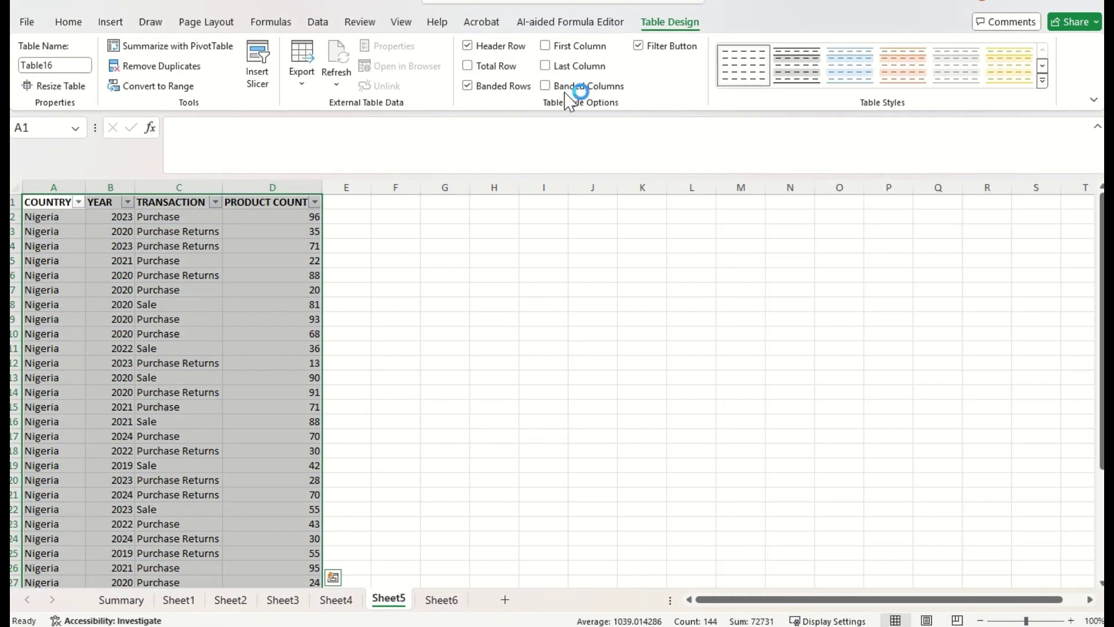
pyautogui.click(54, 231)
pyautogui.hotkey('ctrl', 'c')
pyautogui.click(81, 65)
pyautogui.hotkey('ctrl', 'v')
pyautogui.press('Return')
# Step: Make Sheet6's data an unstyled table named Russia, then return to Summary
pyautogui.hotkey('ctrl', 'pagedown')
pyautogui.hotkey('ctrl', 'a')
pyautogui.hotkey('ctrl', 't')
pyautogui.press('Return')
pyautogui.click(1043, 81)
pyautogui.click(744, 87)
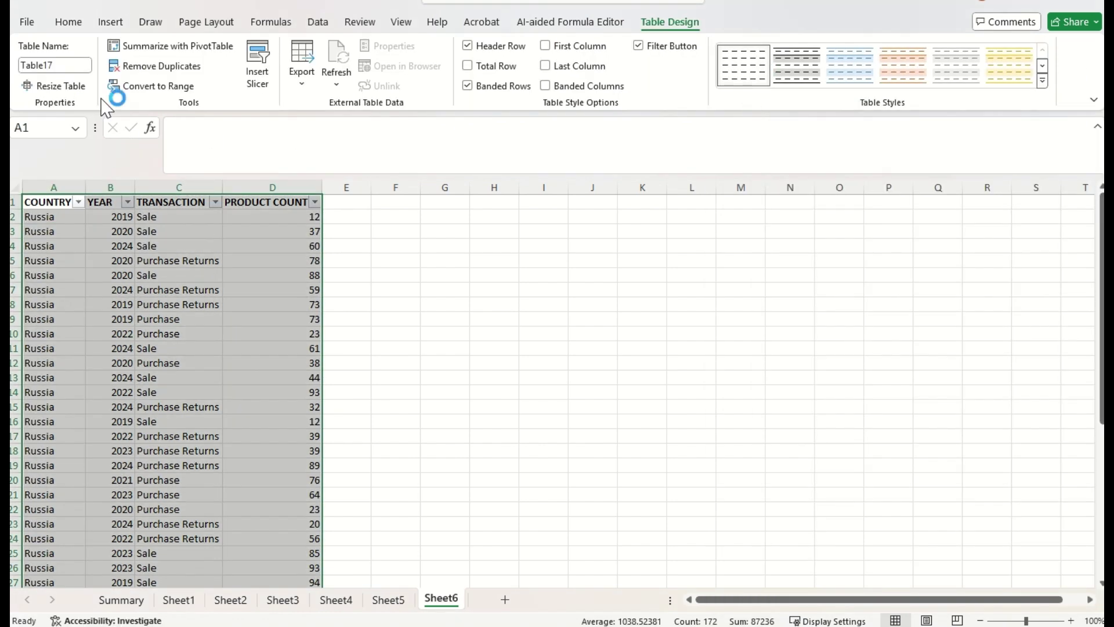
pyautogui.click(49, 218)
pyautogui.hotkey('ctrl', 'c')
pyautogui.click(65, 65)
pyautogui.hotkey('ctrl', 'v')
pyautogui.press('Return')
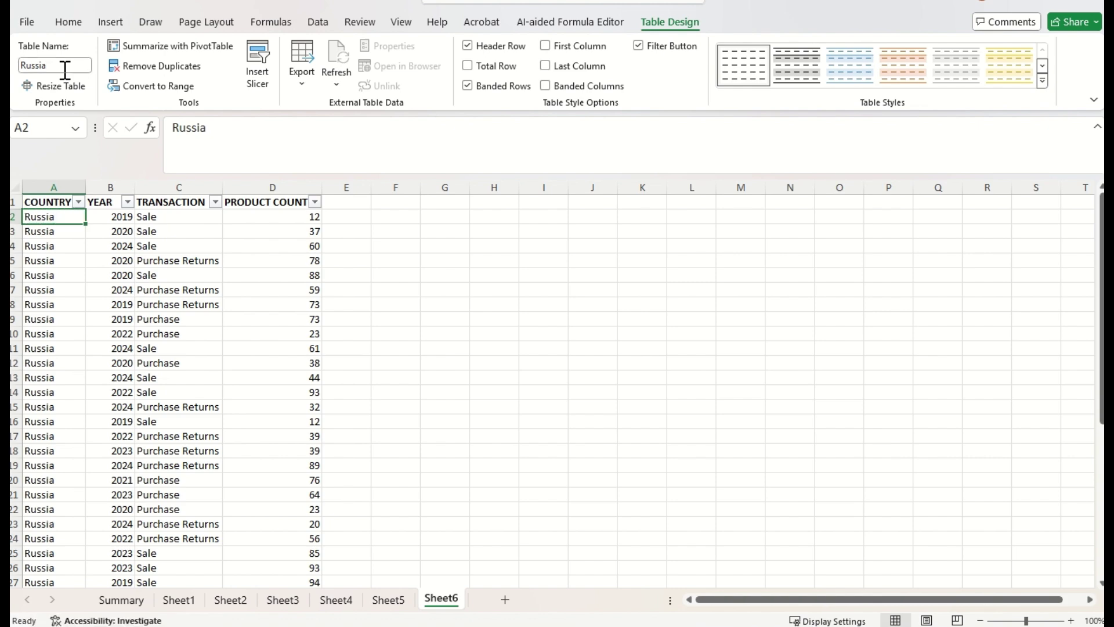
pyautogui.hotkey('ctrl', 'pageup')
pyautogui.hotkey('ctrl', 'pageup')
pyautogui.hotkey('ctrl', 'pageup')
pyautogui.hotkey('ctrl', 'pageup')
pyautogui.hotkey('ctrl', 'pageup')
pyautogui.hotkey('ctrl', 'pageup')
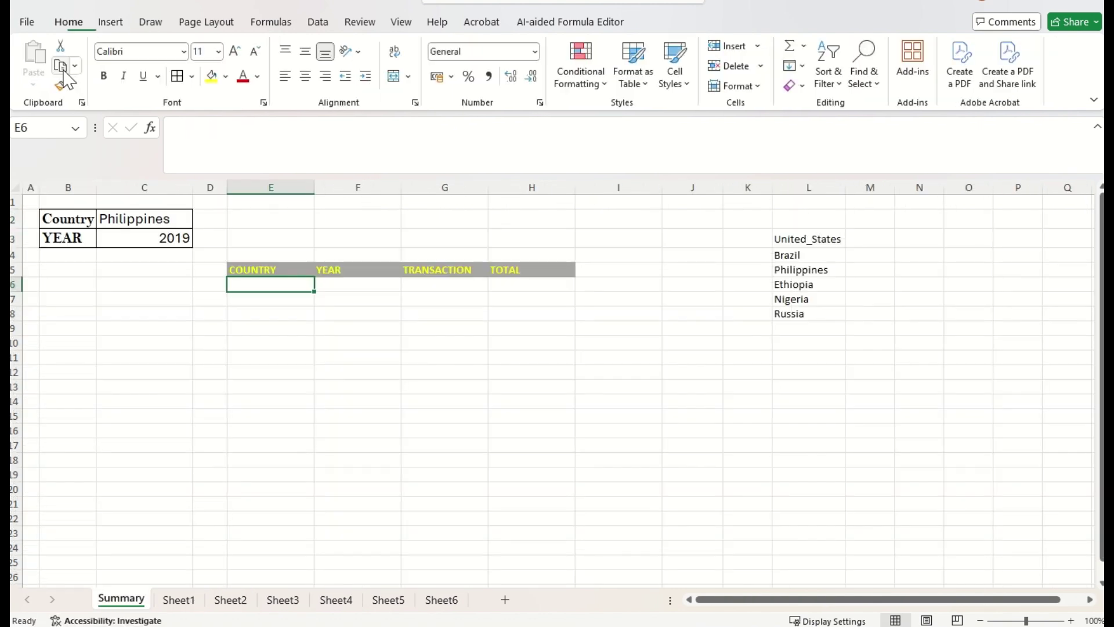
# Step: Check the Sheet1 data, then enter =United_States in C10 to spill that table
pyautogui.hotkey('ctrl', 'pagedown')
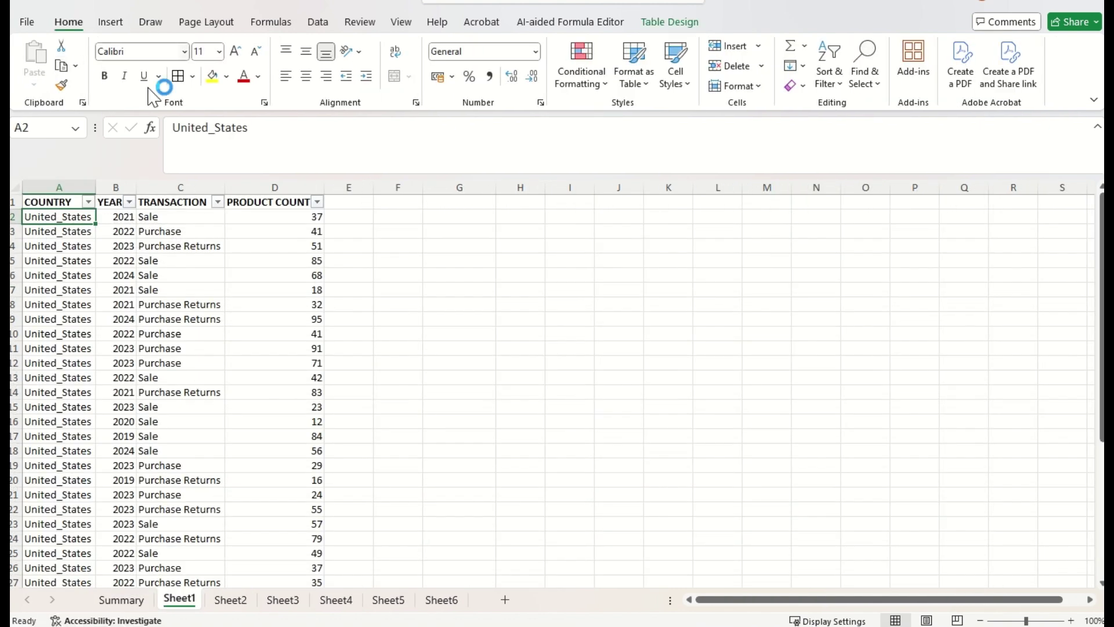
pyautogui.click(120, 241)
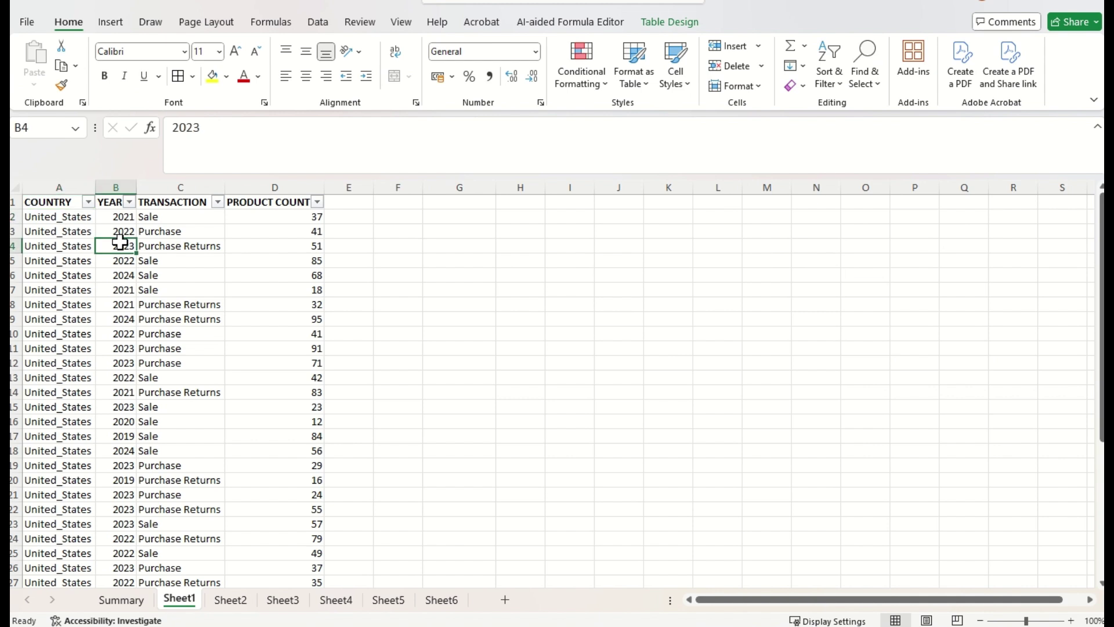
pyautogui.click(67, 300)
pyautogui.hotkey('ctrl', 'pageup')
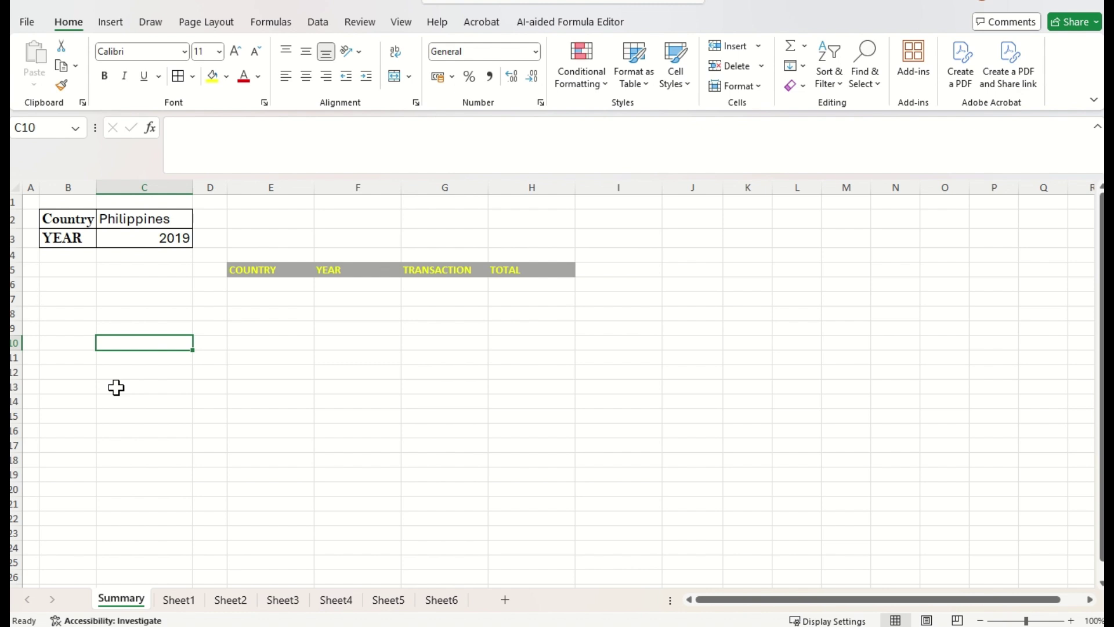
pyautogui.write('=')
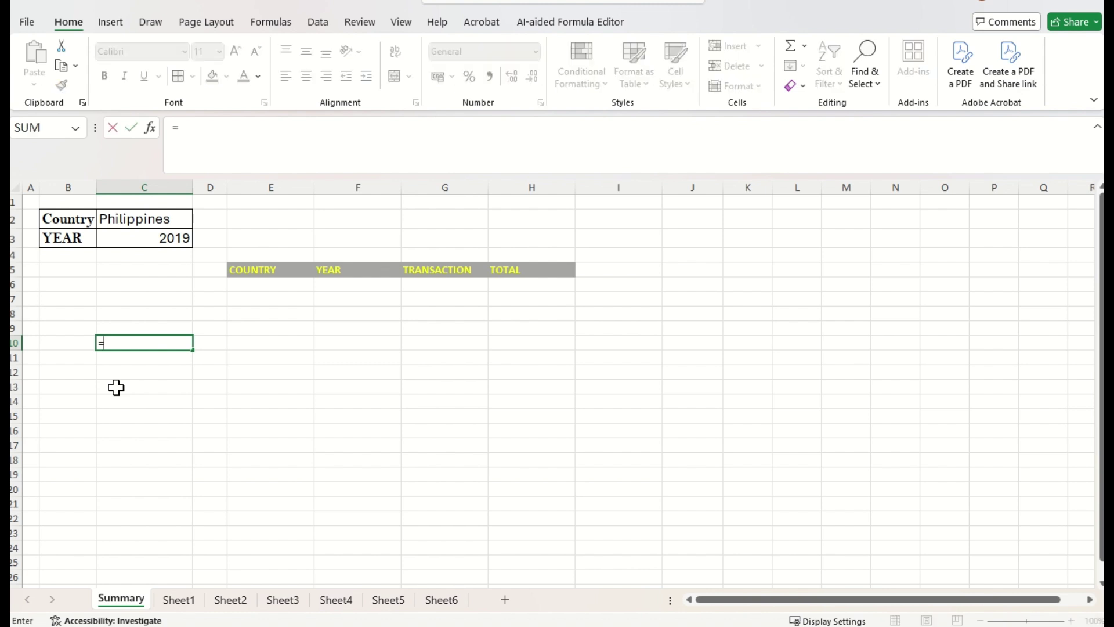
pyautogui.write('uni')
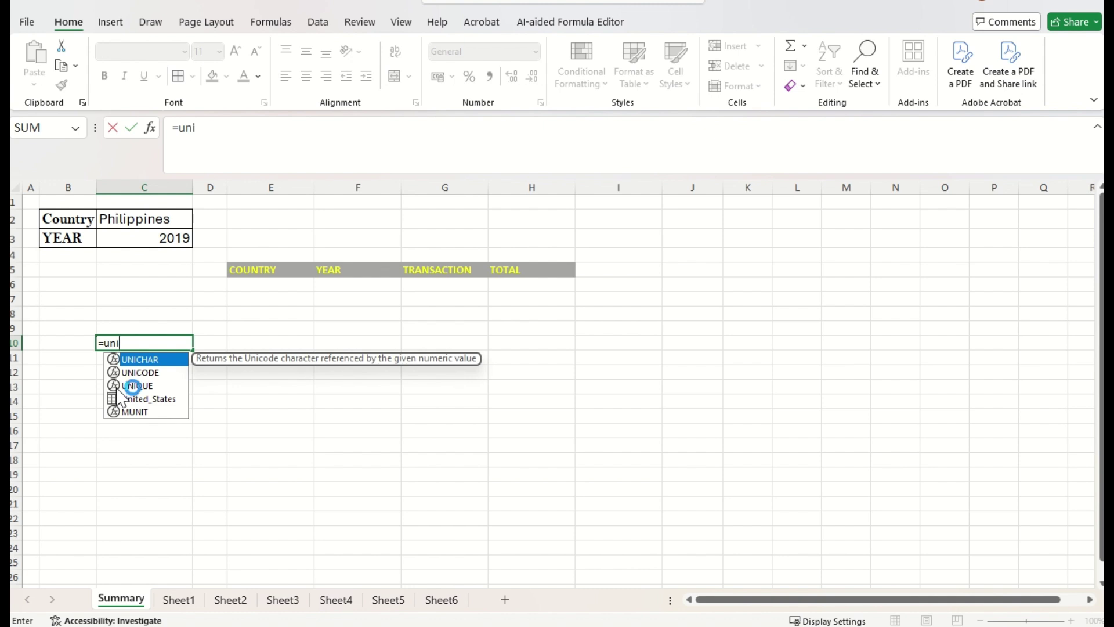
pyautogui.press('Down')
pyautogui.press('Down')
pyautogui.press('Down')
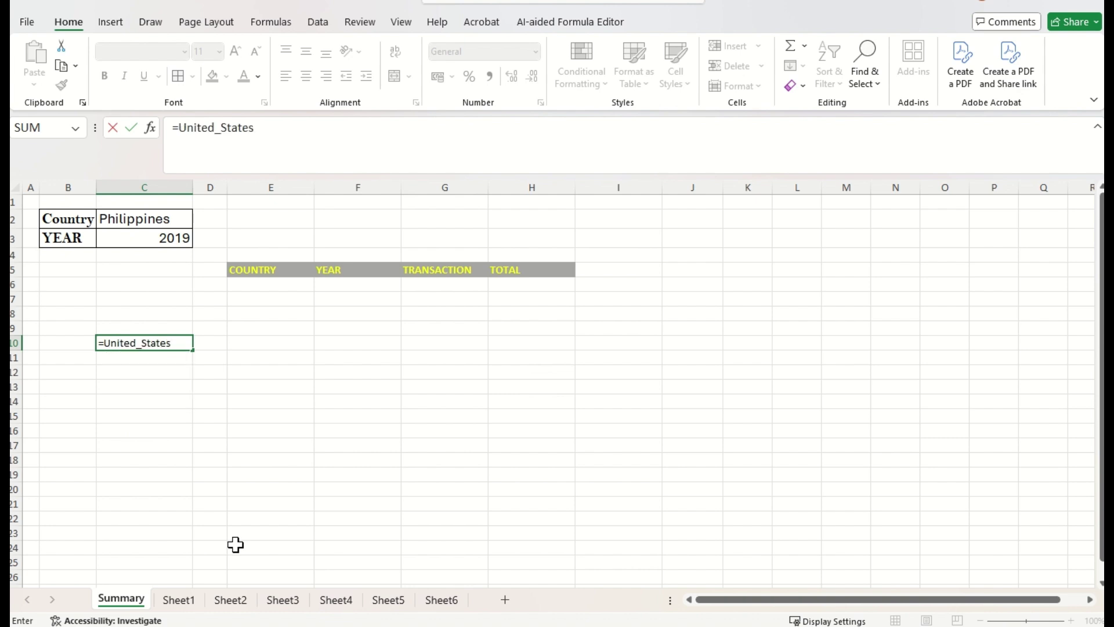
pyautogui.press('Return')
pyautogui.press('Up')
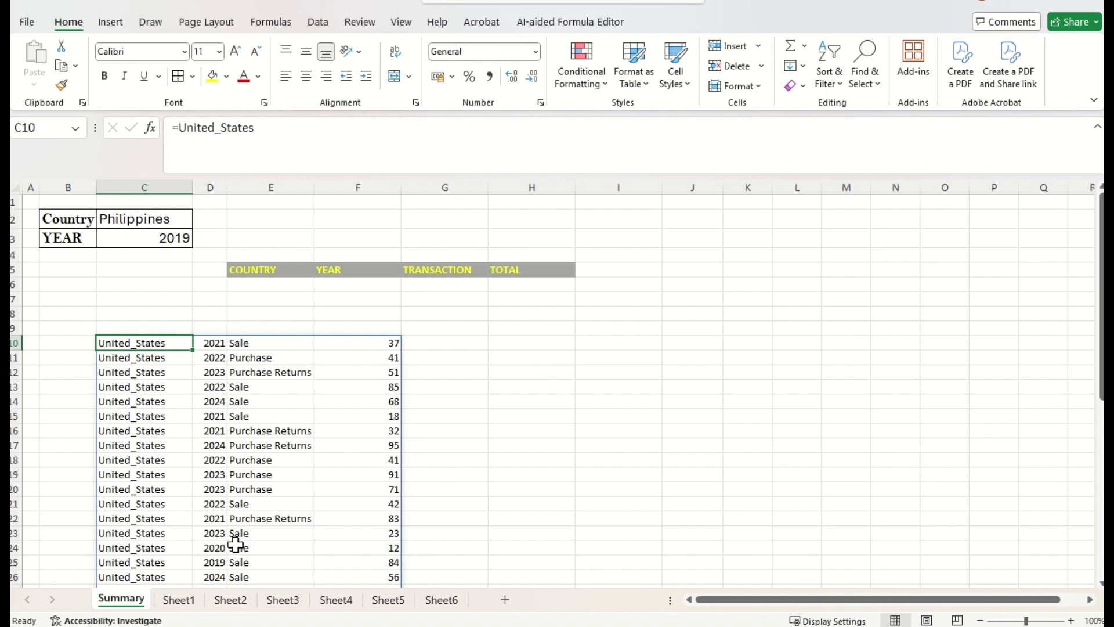
# Step: Enter =Brazil in C10 to spill its rows, then delete the spilled range C10:F34
pyautogui.write('=br')
pyautogui.press('Tab')
pyautogui.press('Return')
pyautogui.press('Right')
pyautogui.press('Up')
pyautogui.press('Left')
pyautogui.hotkey('ctrl', 'shift', 'Right')
pyautogui.hotkey('ctrl', 'shift', 'Down')
pyautogui.press('Delete')
# Step: Enter =INDIRECT(C2) in E6 so the Philippines table spills under the headers
pyautogui.press('Up')
pyautogui.press('Up')
pyautogui.press('Up')
pyautogui.press('Up')
pyautogui.press('Right')
pyautogui.press('Right')
pyautogui.write('=')
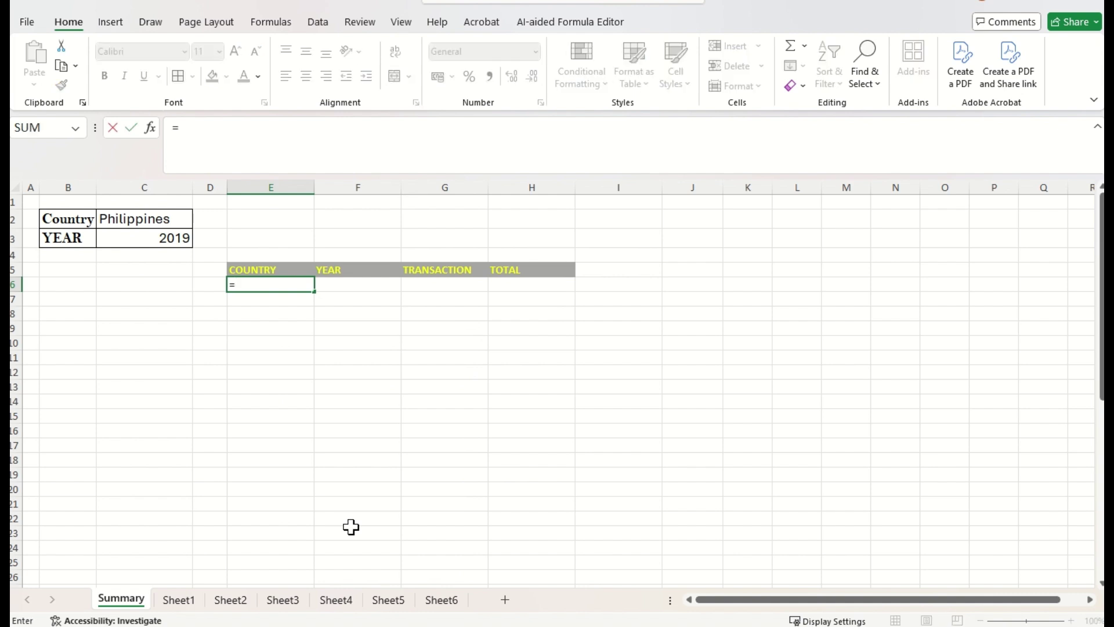
pyautogui.write('INDIRECT(')
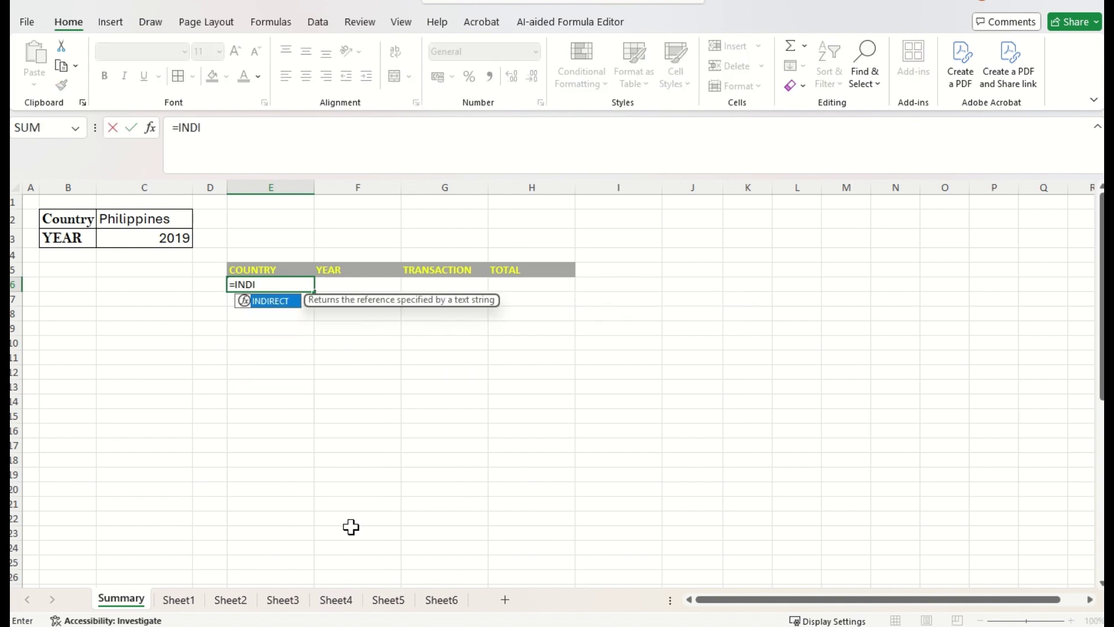
pyautogui.press('Up')
pyautogui.press('Up')
pyautogui.press('Up')
pyautogui.press('Up')
pyautogui.press('Up')
pyautogui.press('Left')
pyautogui.press('Left')
pyautogui.press('Down')
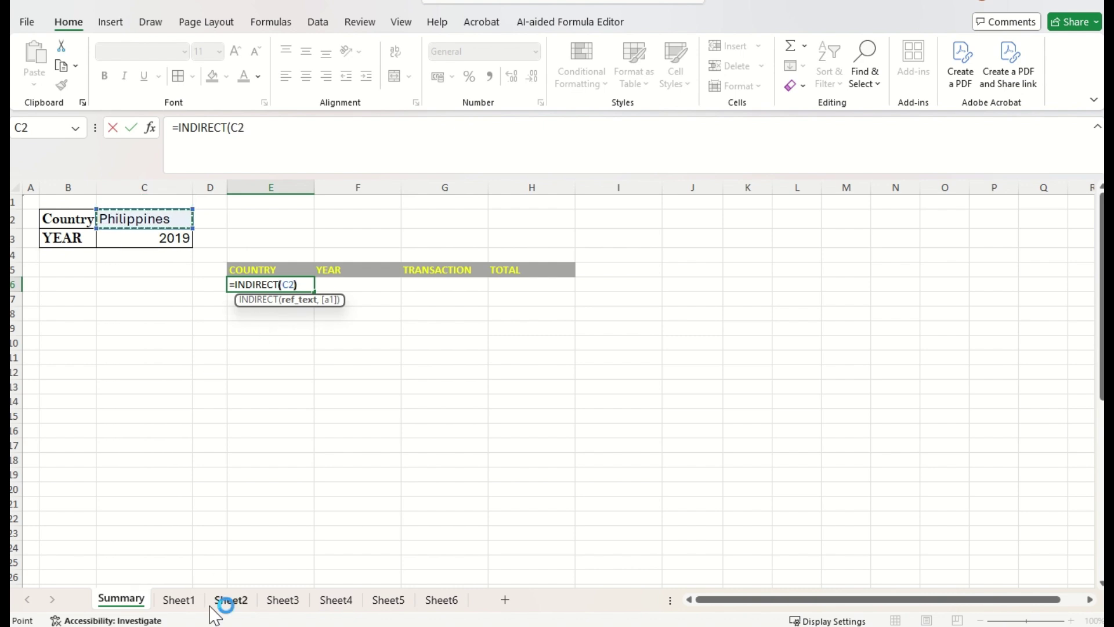
pyautogui.press('Return')
pyautogui.press('Up')
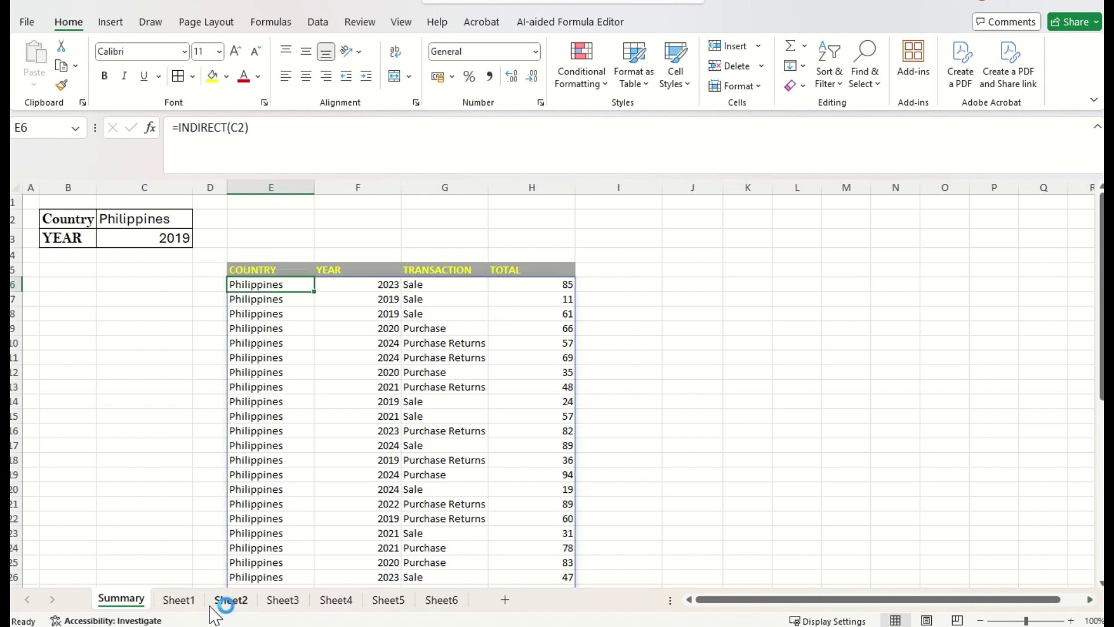
# Step: Change the country in C2 from its dropdown to Brazil, then to Nigeria
pyautogui.click(160, 221)
pyautogui.click(201, 221)
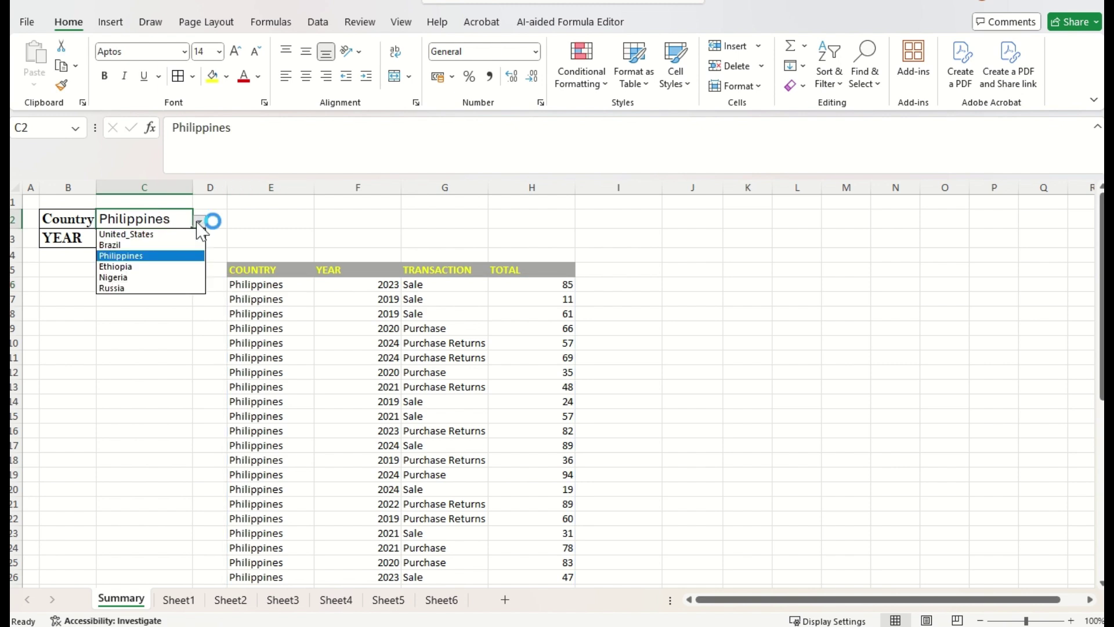
pyautogui.click(129, 246)
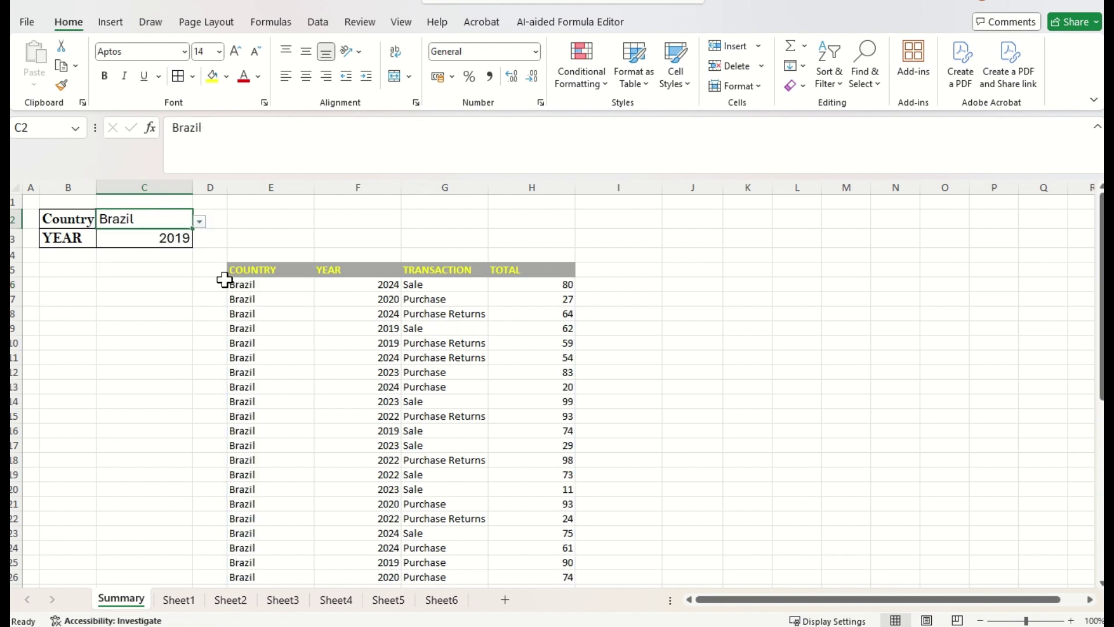
pyautogui.click(200, 221)
pyautogui.click(142, 278)
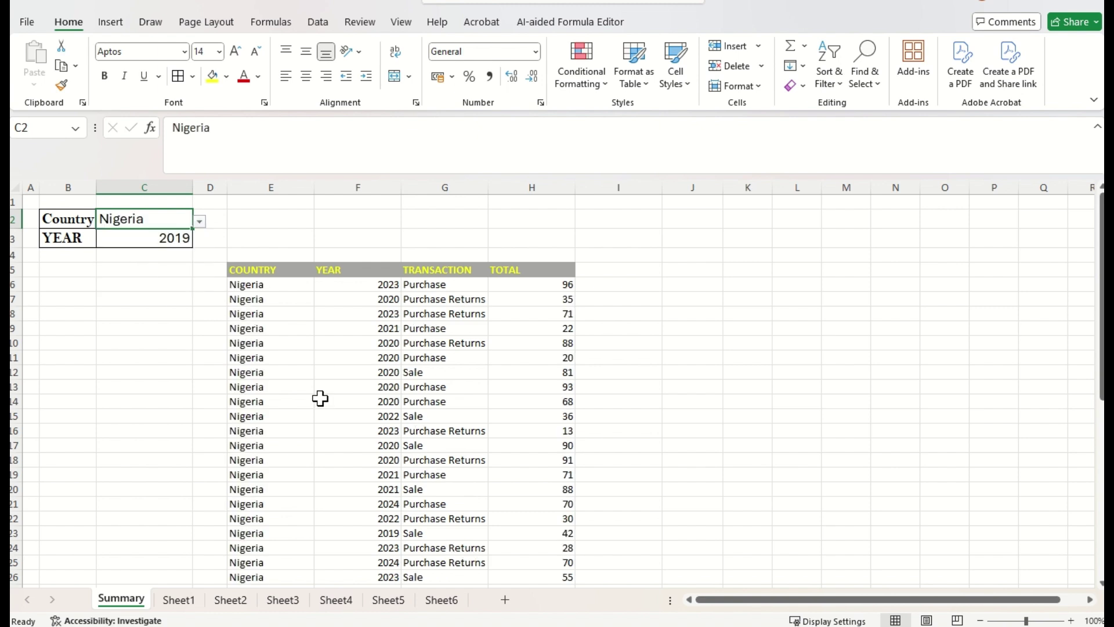
# Step: Inspect E6's formula, select the year cell C3, and return to E6
pyautogui.click(256, 284)
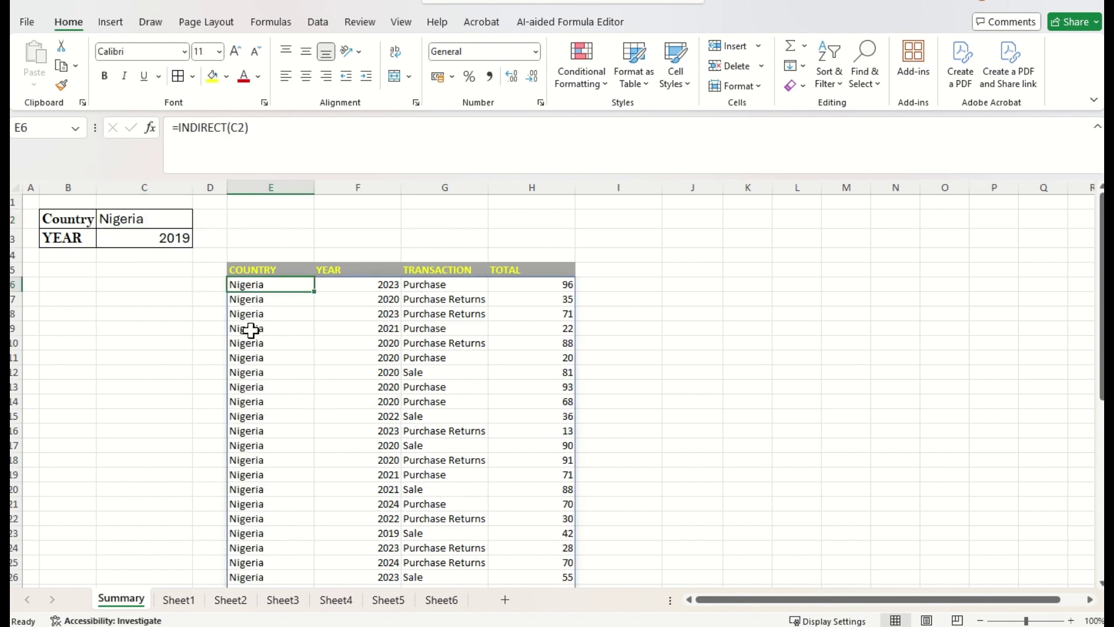
pyautogui.click(171, 238)
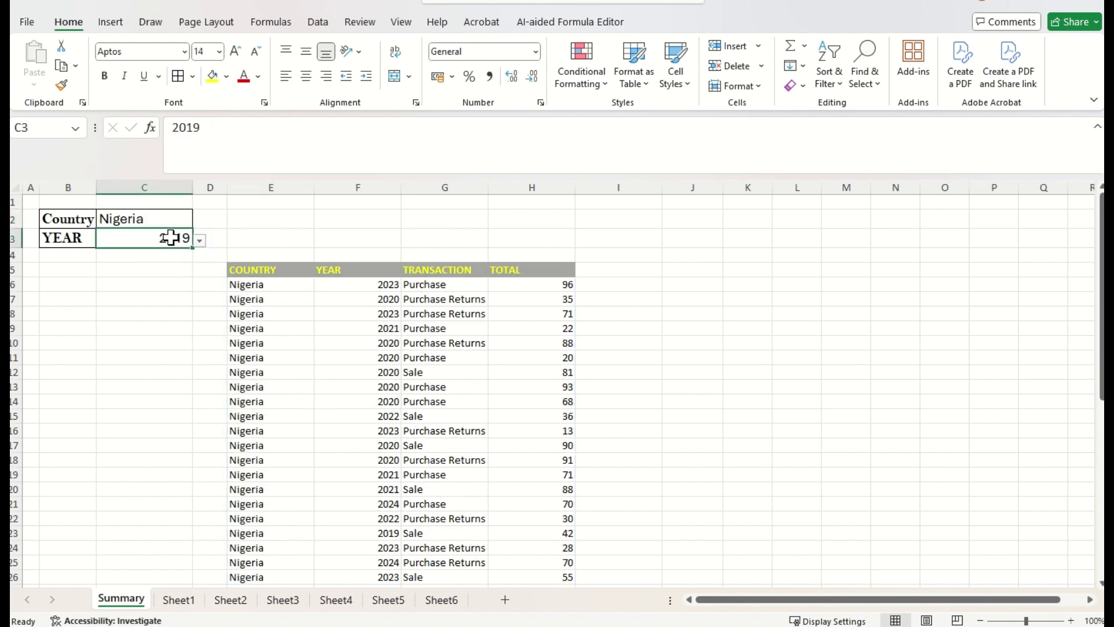
pyautogui.press('Right')
pyautogui.press('Down')
pyautogui.press('Down')
pyautogui.press('Right')
pyautogui.press('Down')
pyautogui.press('Down')
pyautogui.press('Up')
# Step: Replace E6's formula with =FILTER(INDIRECT(C2) as the array over the chosen country's table
pyautogui.press('Delete')
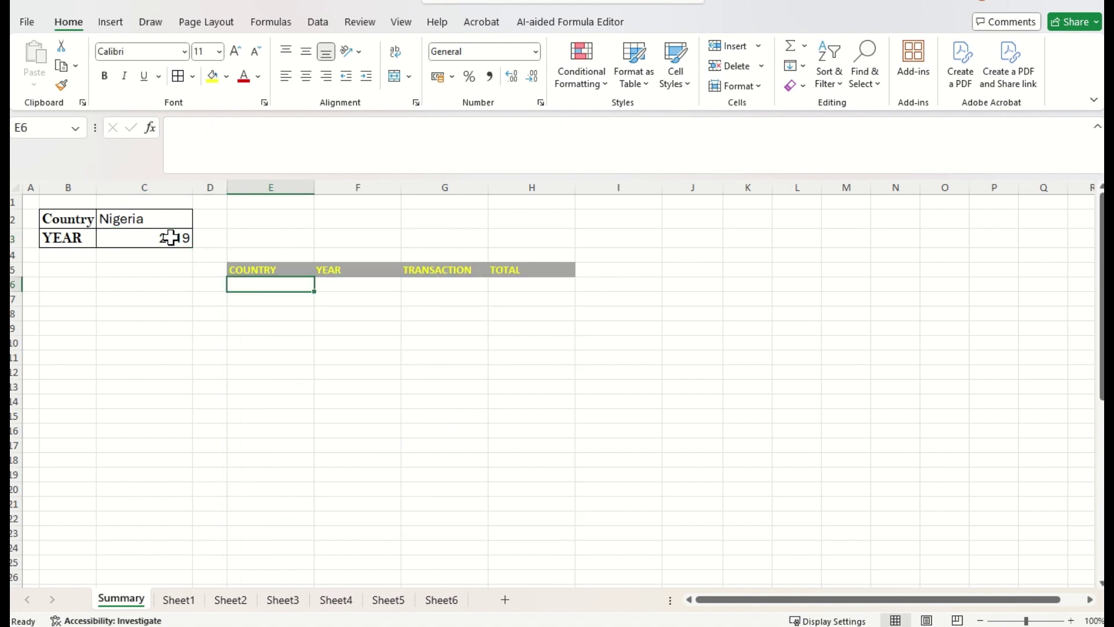
pyautogui.write('=fil')
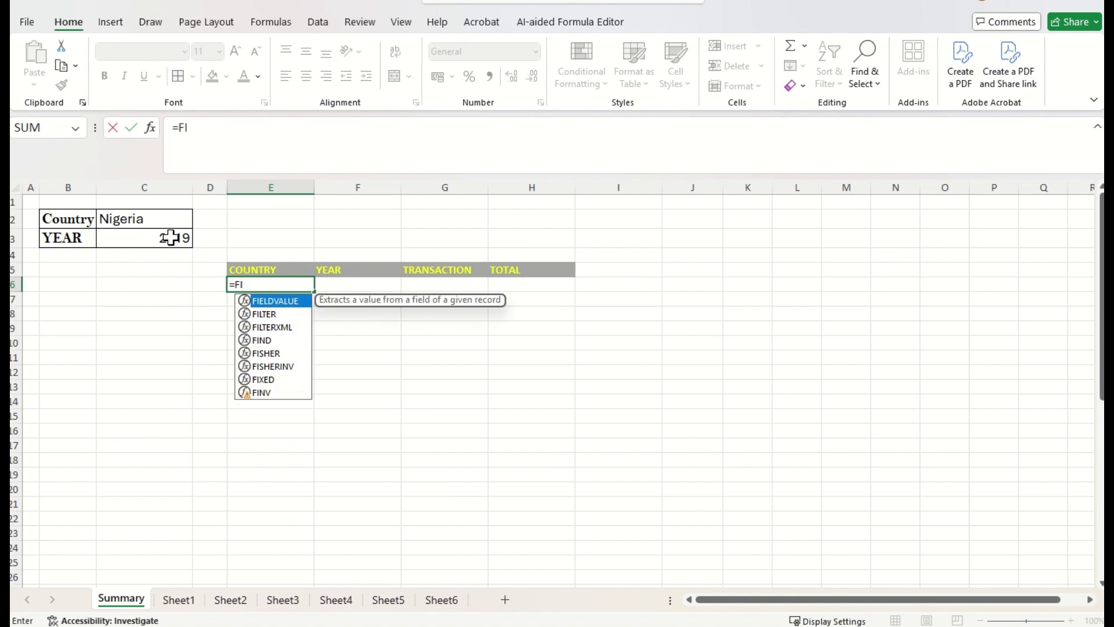
pyautogui.press('Tab')
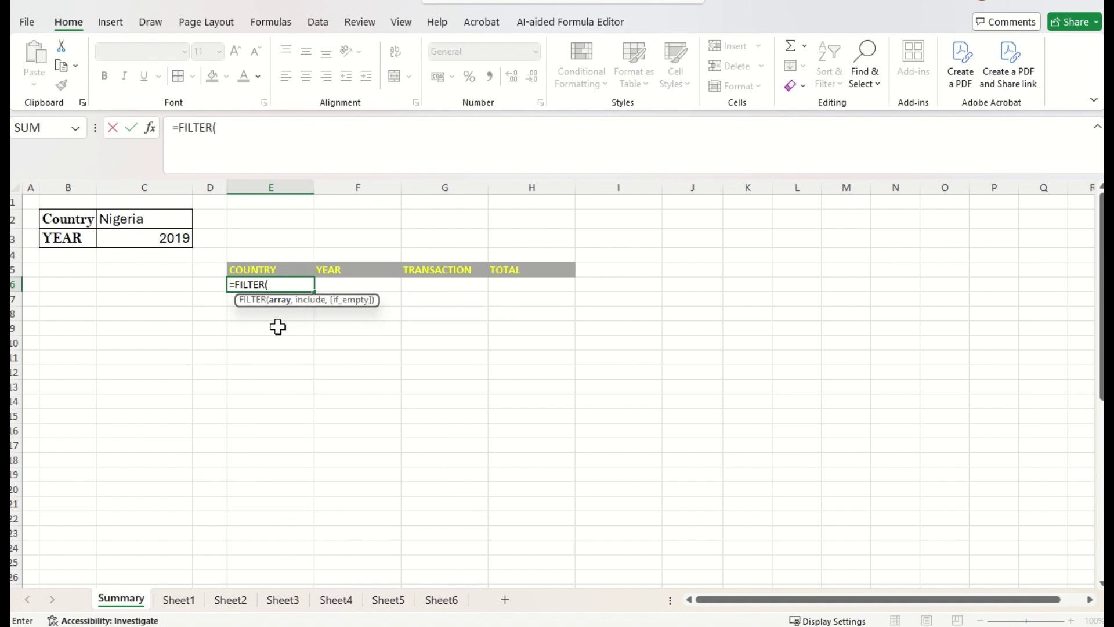
pyautogui.write('indire')
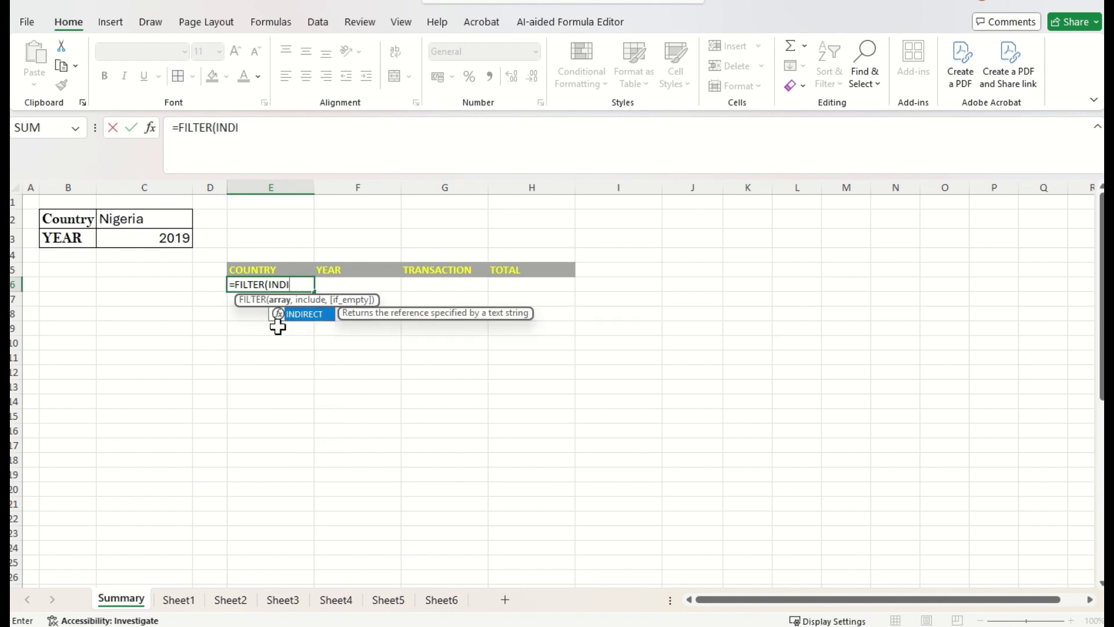
pyautogui.press('Tab')
pyautogui.press('Left')
pyautogui.press('Left')
pyautogui.press('Up')
pyautogui.press('Up')
pyautogui.press('Up')
pyautogui.press('Up')
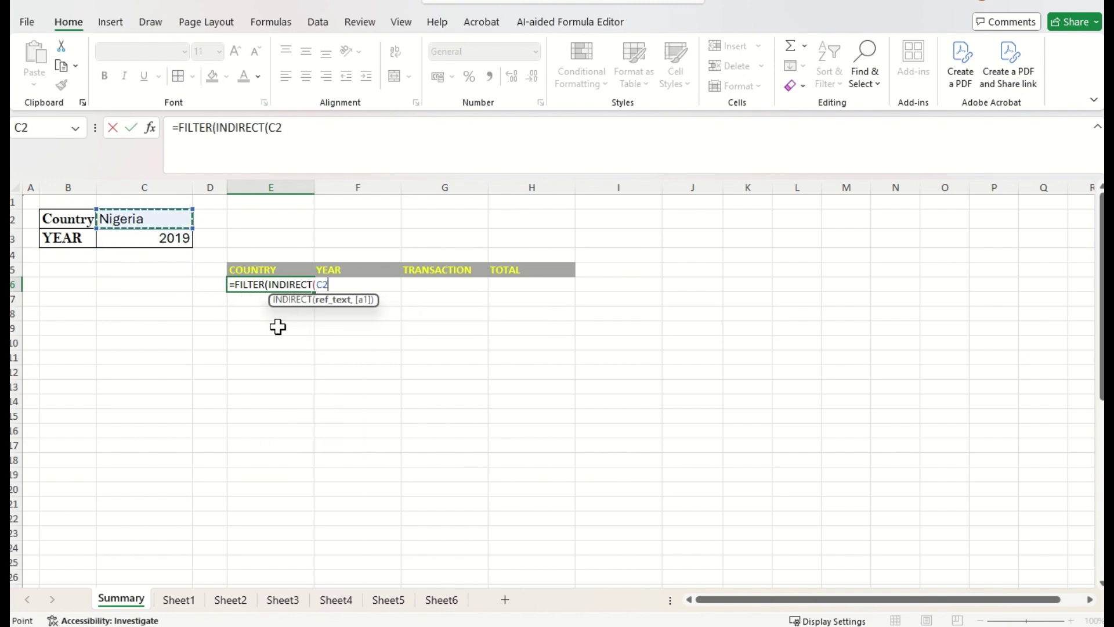
# Step: Start the FILTER condition with a second INDIRECT( function
pyautogui.write('),')
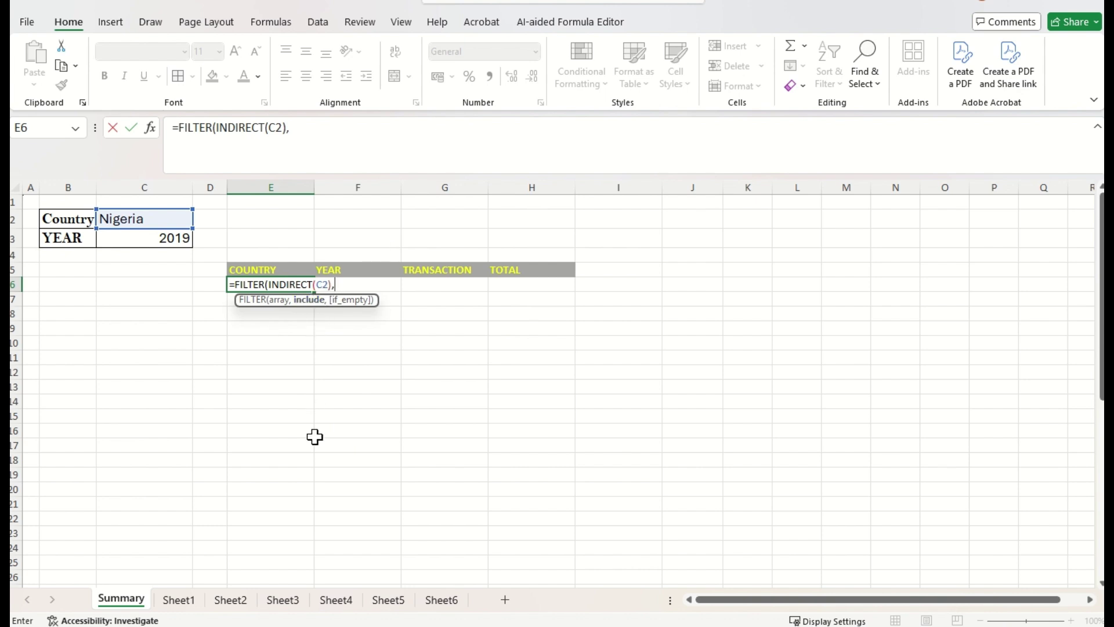
pyautogui.write('INDIREQ')
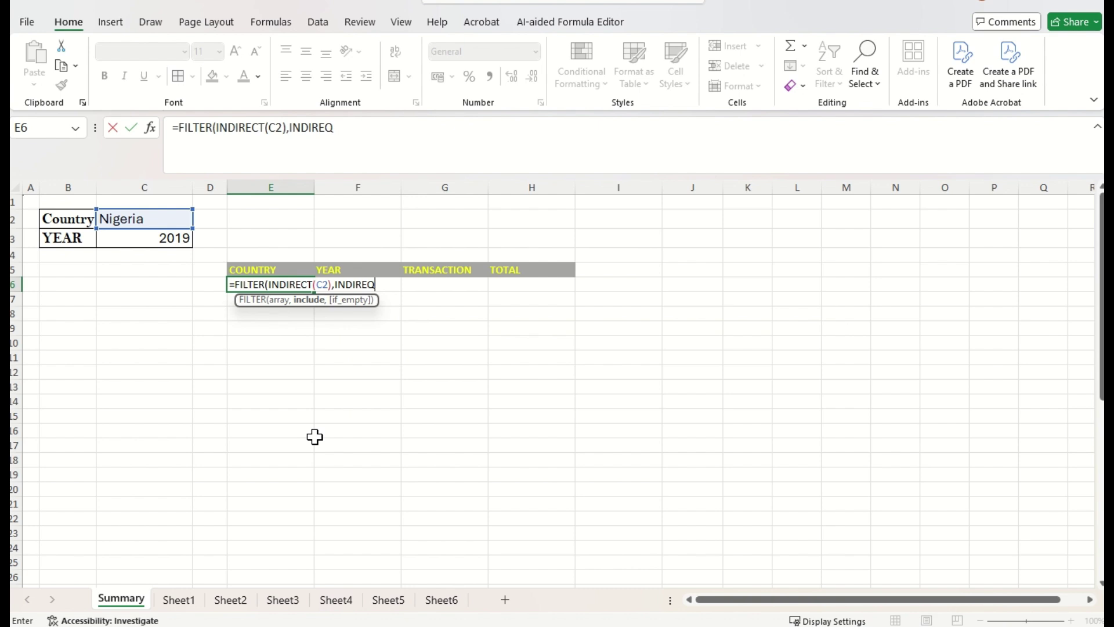
pyautogui.press('BackSpace')
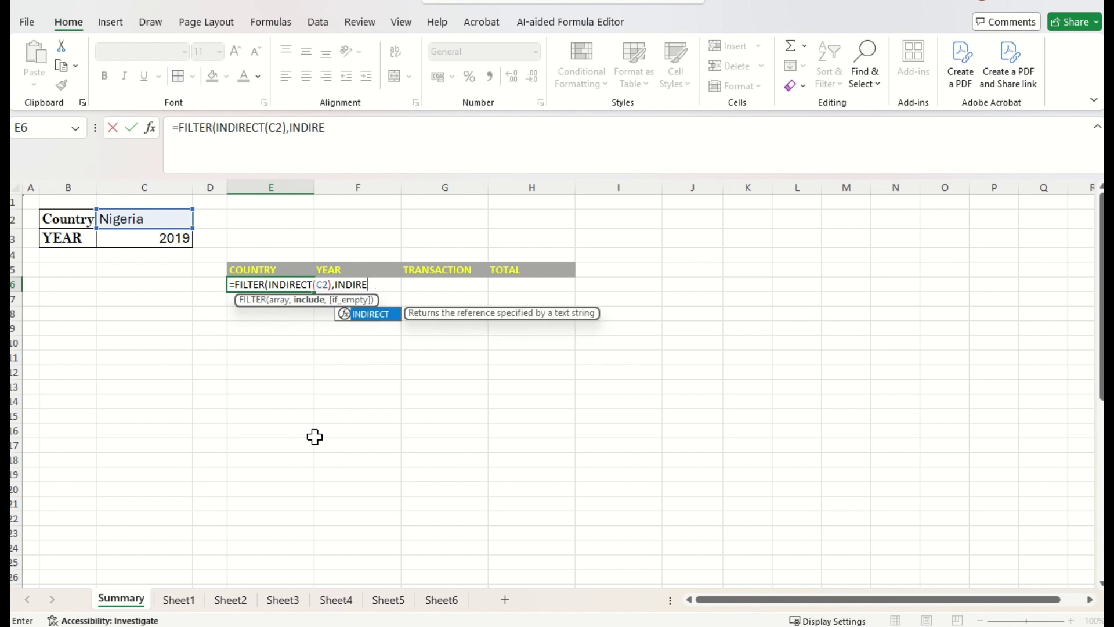
pyautogui.press('Tab')
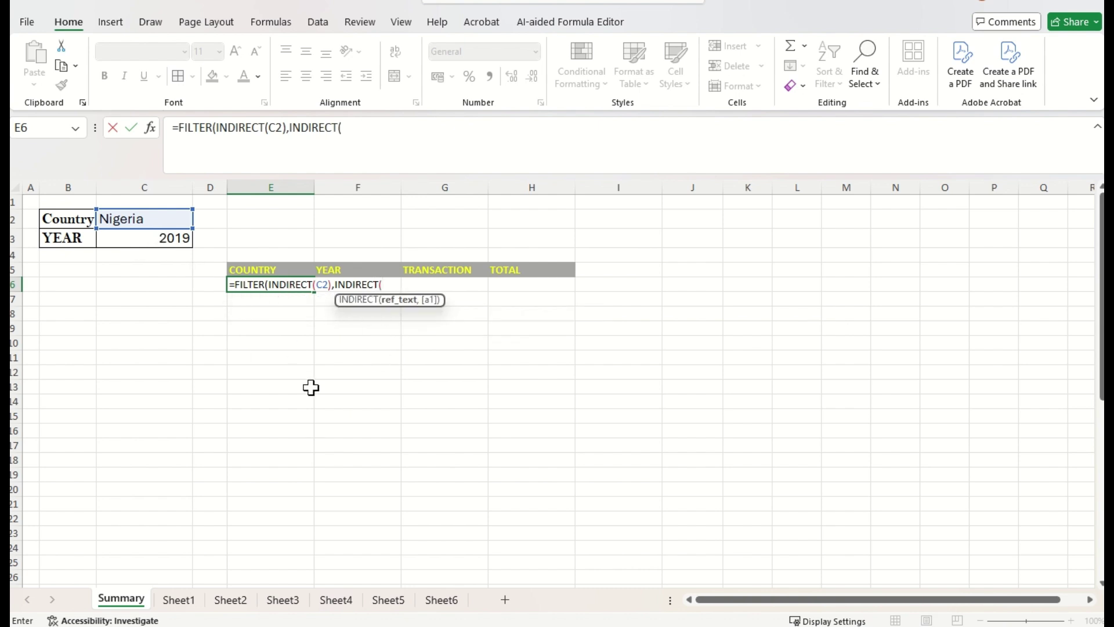
# Step: Finish E6 as =FILTER(INDIRECT(C2),INDIRECT(CONCAT(C2,"[YEAR]"))=C3), showing Nigeria's 2019 rows
pyautogui.write('CON')
pyautogui.press('Tab')
pyautogui.press('Up')
pyautogui.press('Up')
pyautogui.press('Up')
pyautogui.press('Up')
pyautogui.press('Left')
pyautogui.press('Left')
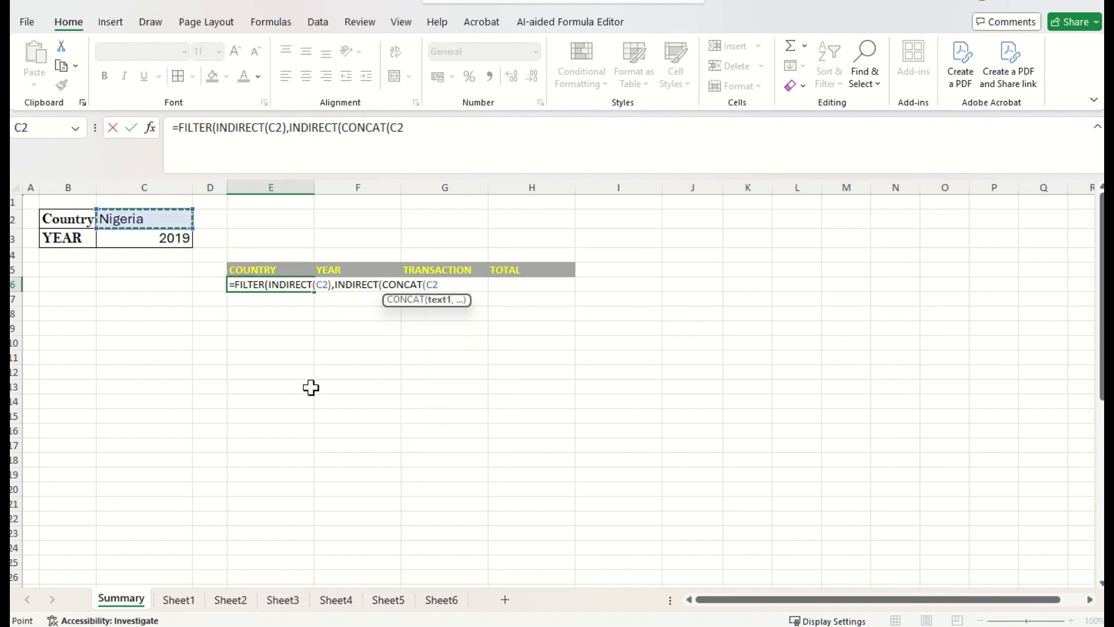
pyautogui.write(',')
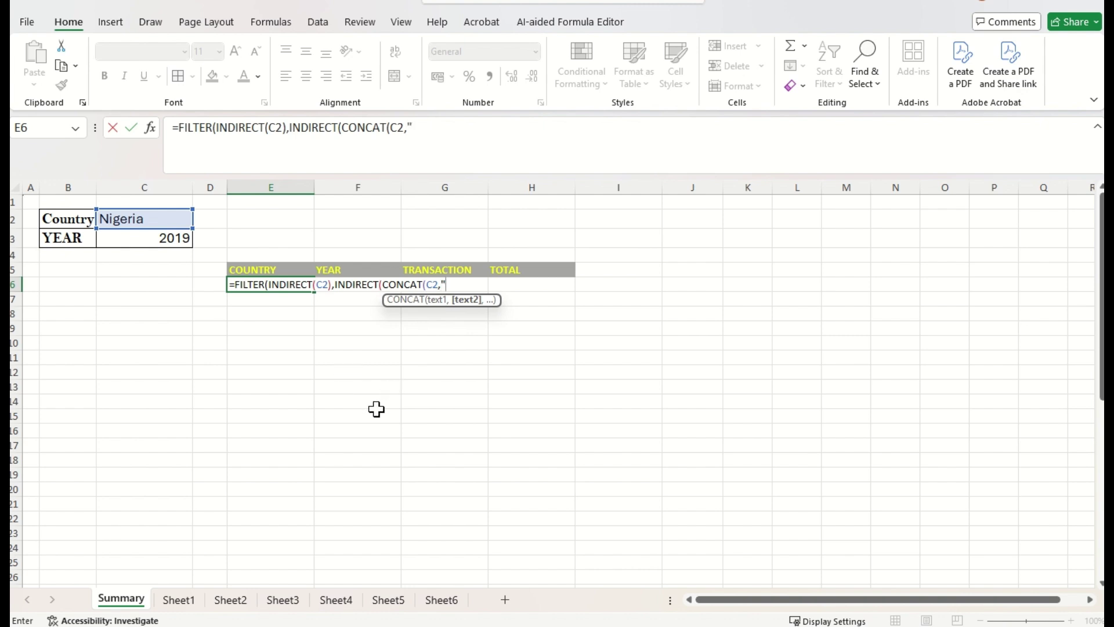
pyautogui.write('[YEAR]")')
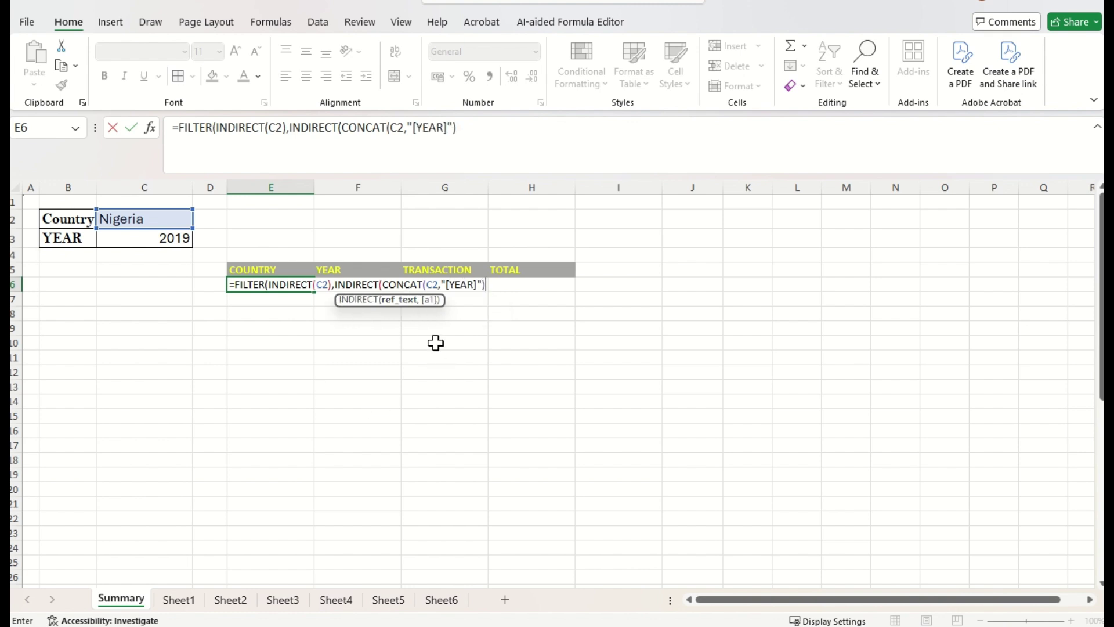
pyautogui.write(')')
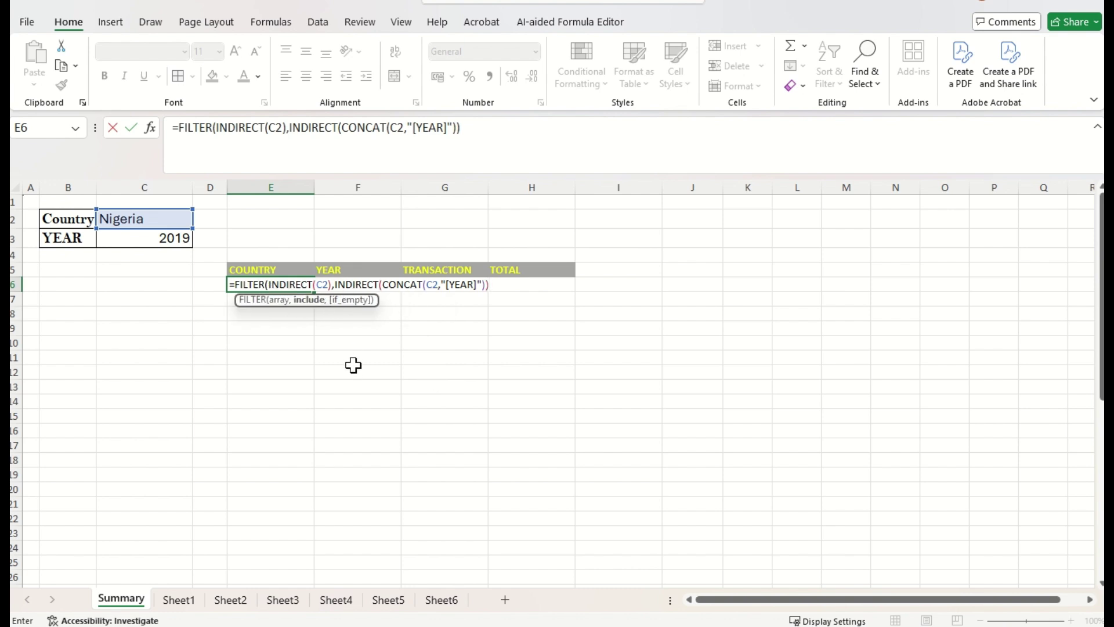
pyautogui.write('=')
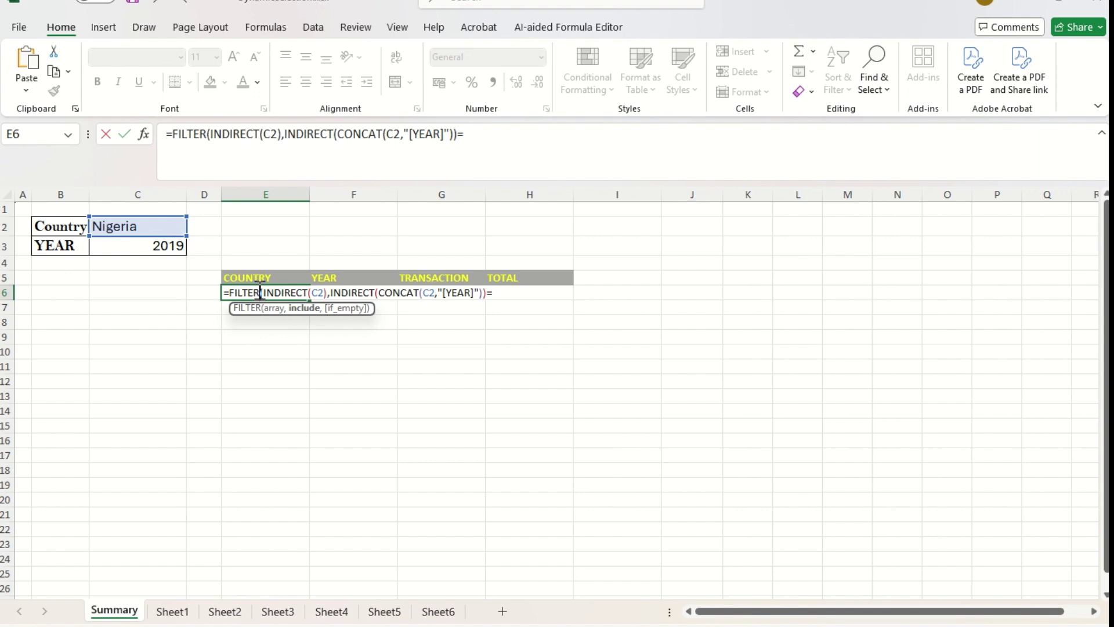
pyautogui.press('Left')
pyautogui.press('Left')
pyautogui.press('Up')
pyautogui.press('Up')
pyautogui.press('Up')
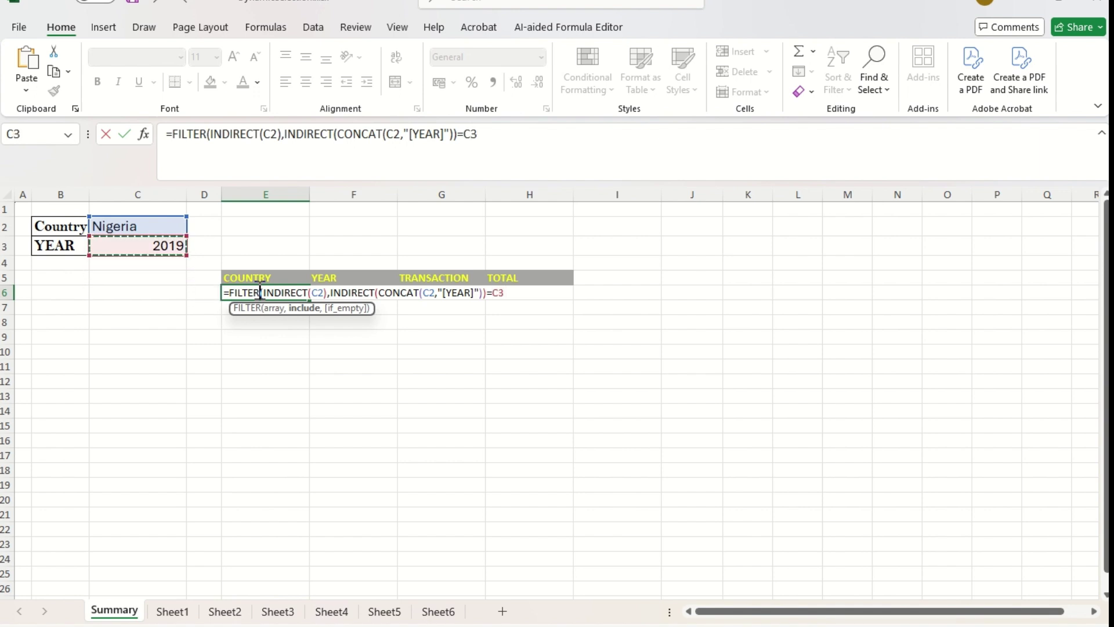
pyautogui.write(')')
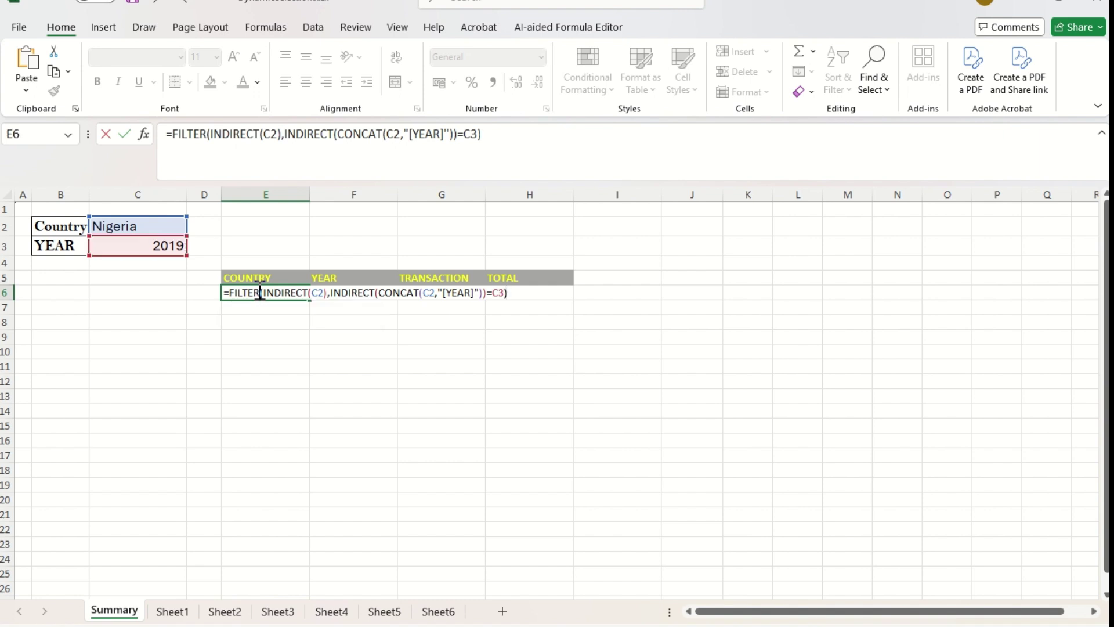
pyautogui.press('Return')
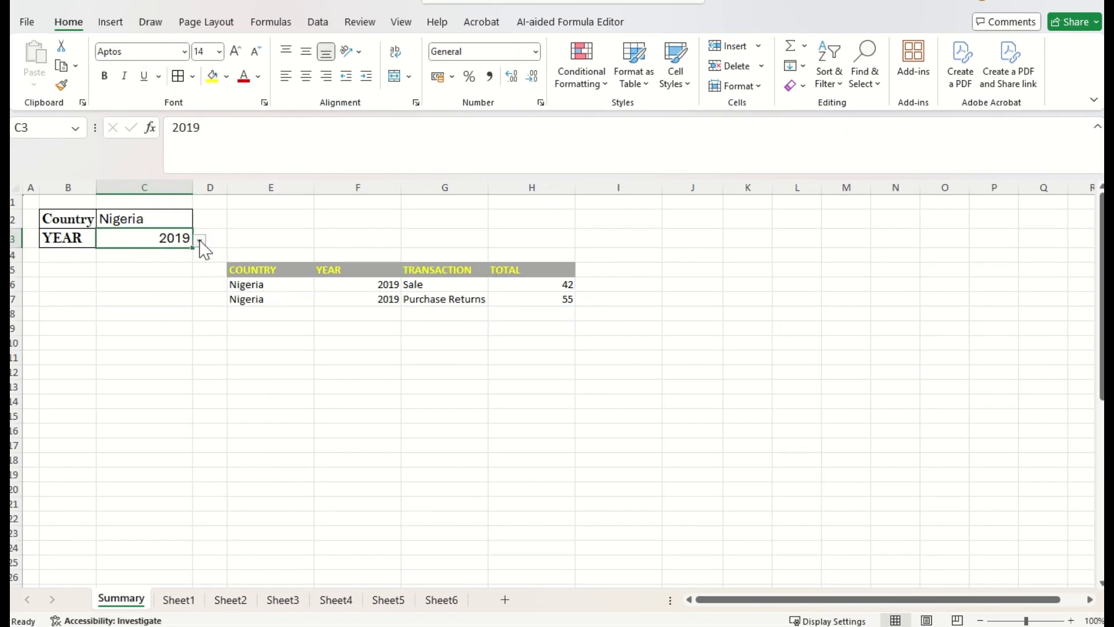
# Step: Set the year in C3 to 2020 from its dropdown
pyautogui.click(200, 240)
pyautogui.click(143, 265)
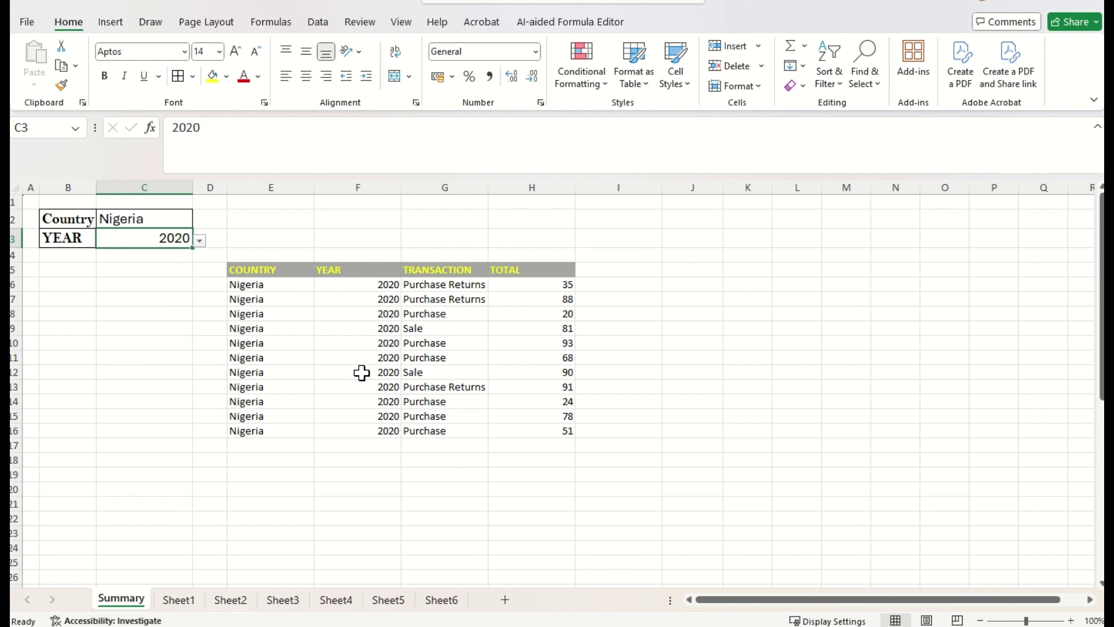